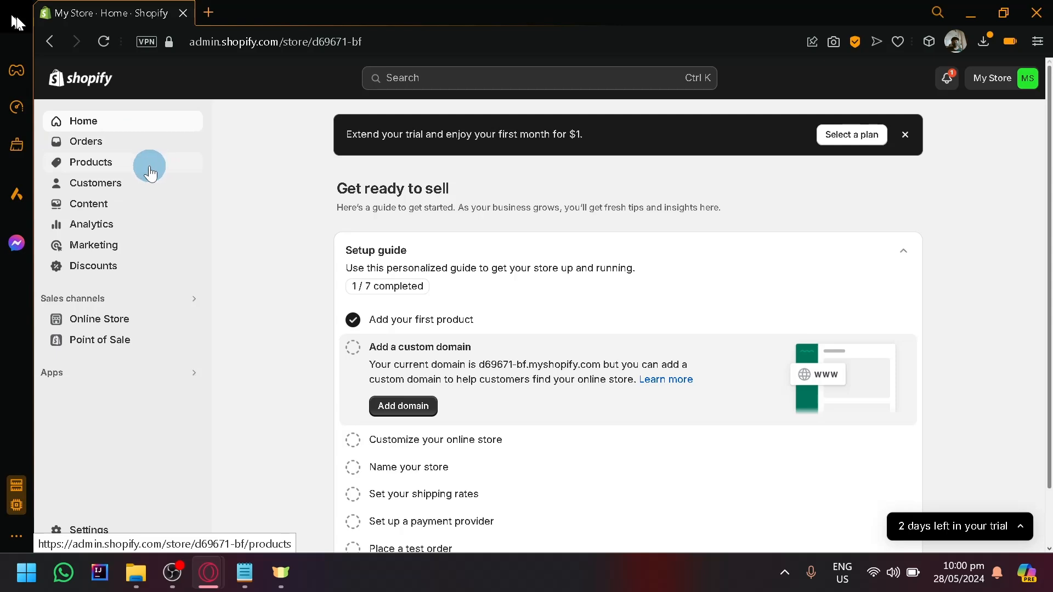
# Step: Open the store's product list
pyautogui.scroll(5, 59, 159)
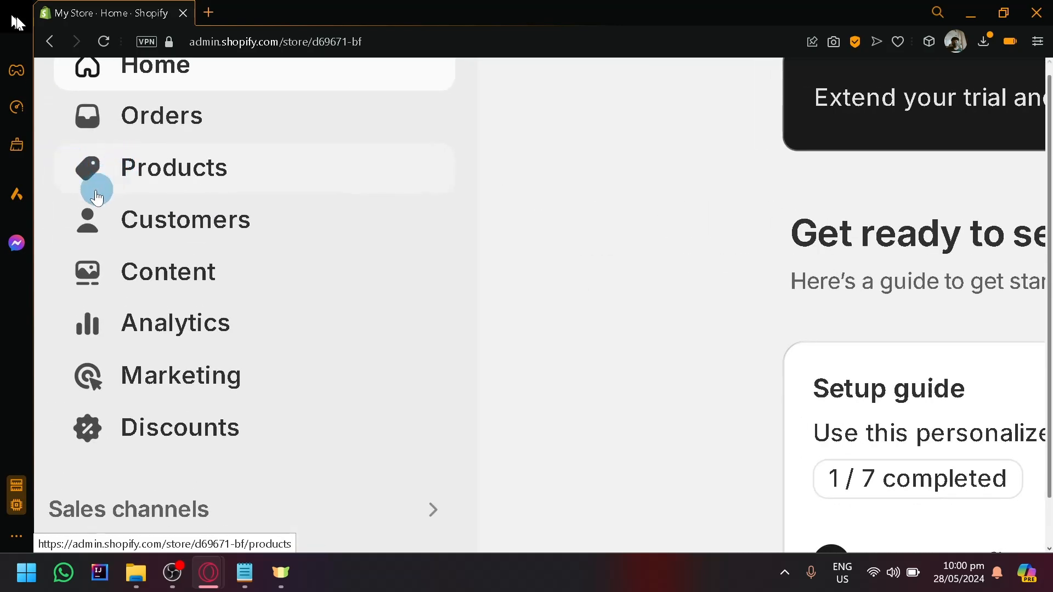
pyautogui.scroll(1, 96, 196)
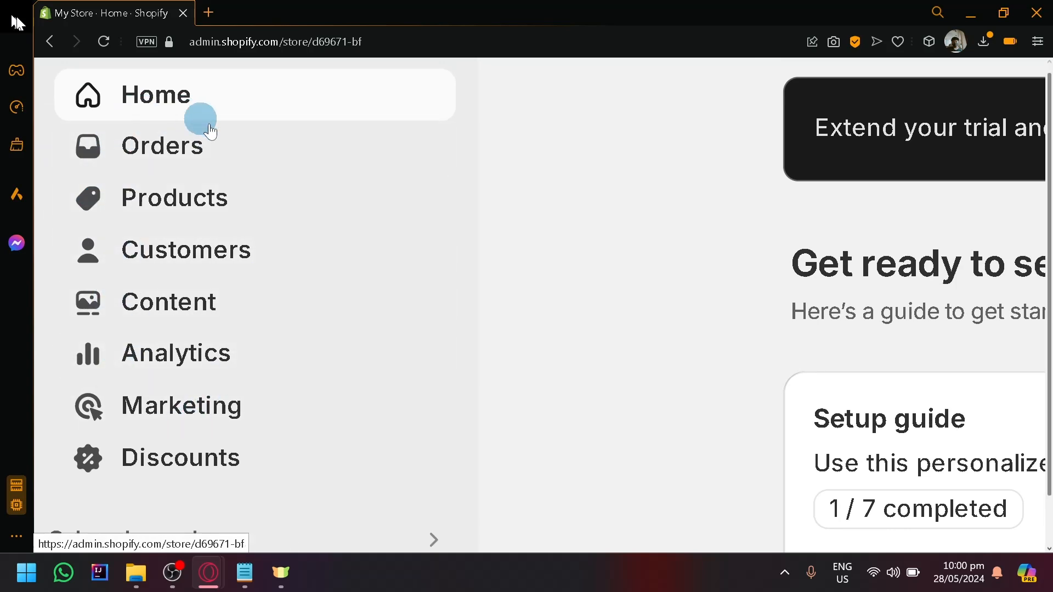
pyautogui.click(224, 208)
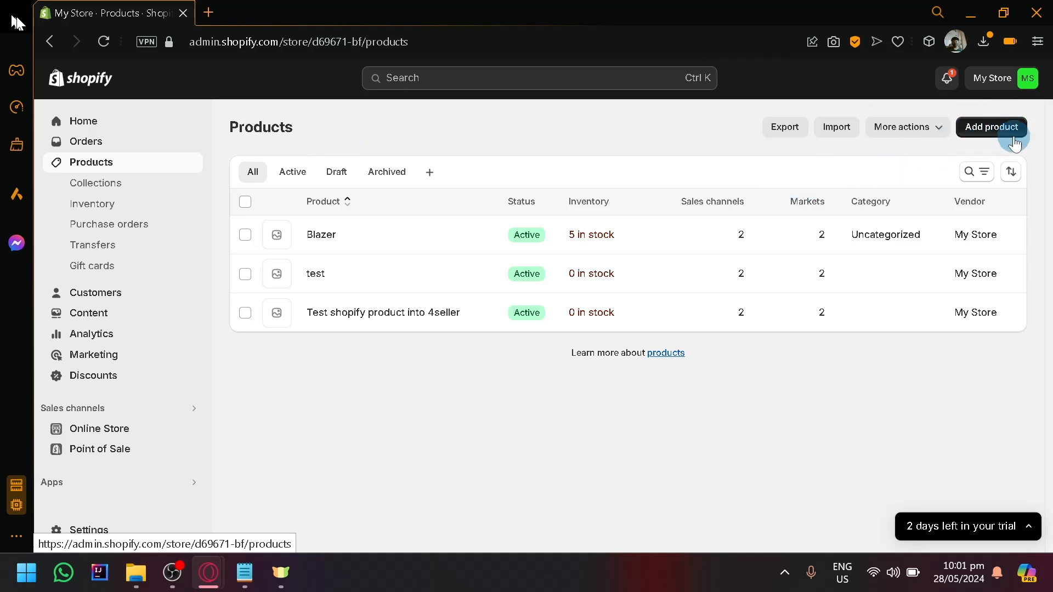
# Step: Open a blank product form, review its title, description, media and pricing fields, and return to the product list
pyautogui.click(990, 131)
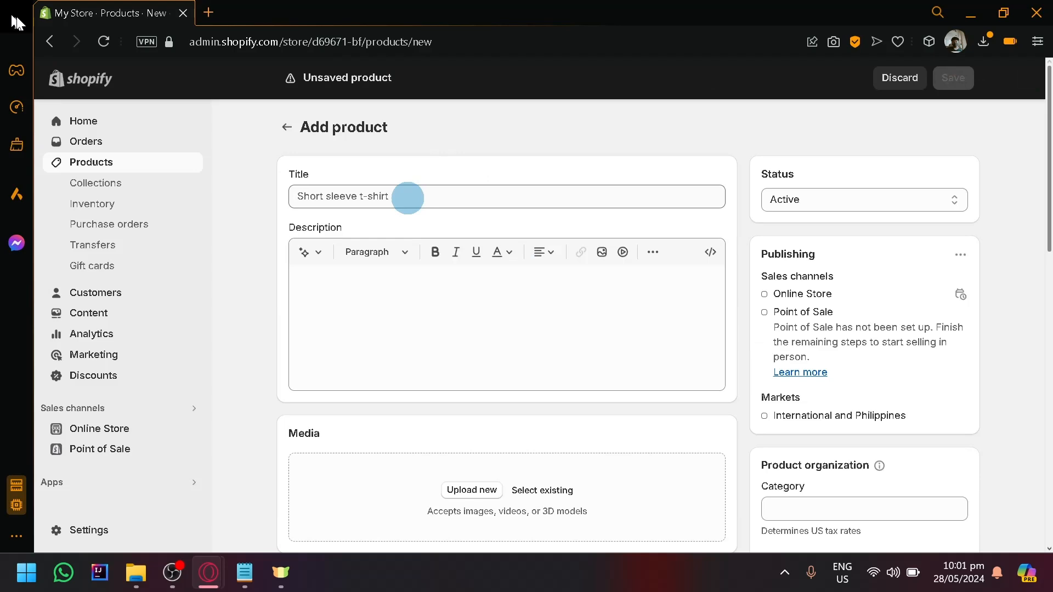
pyautogui.scroll(-2, 434, 324)
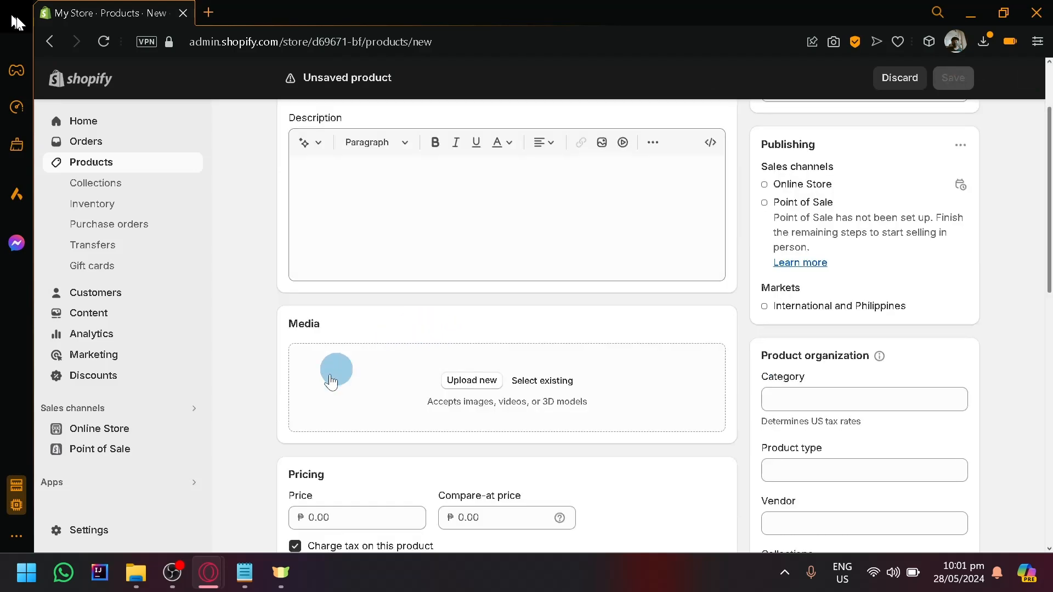
pyautogui.scroll(-4, 336, 348)
pyautogui.scroll(-4, 341, 345)
pyautogui.scroll(8, 387, 351)
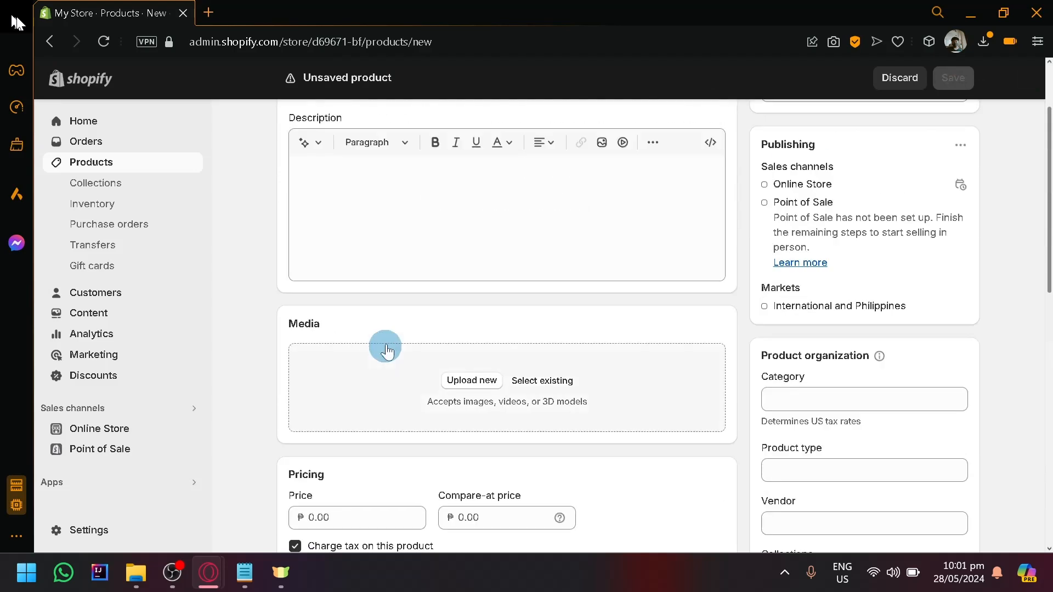
pyautogui.scroll(2, 387, 351)
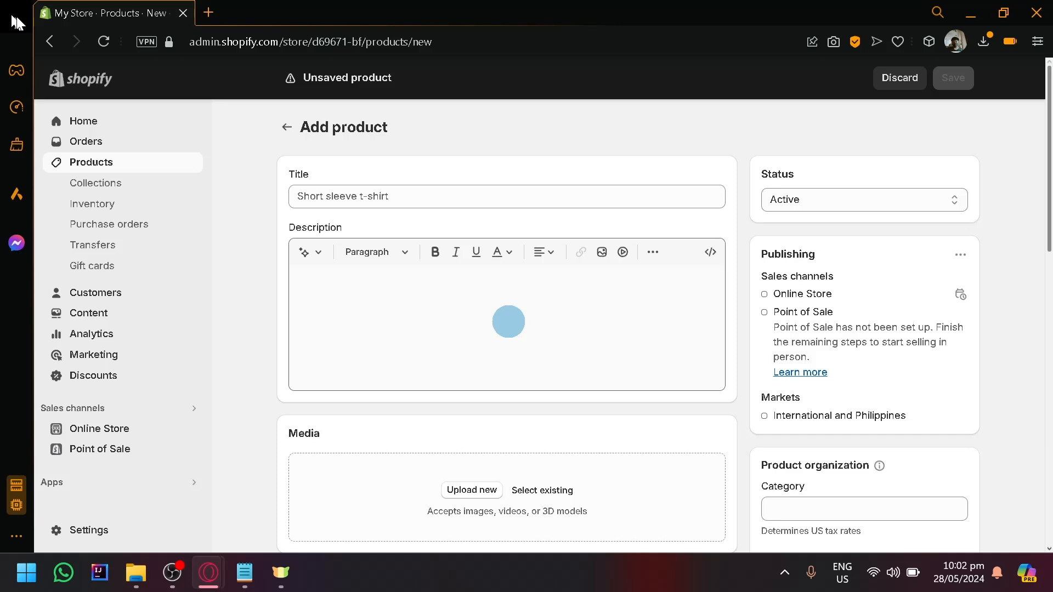
pyautogui.click(286, 127)
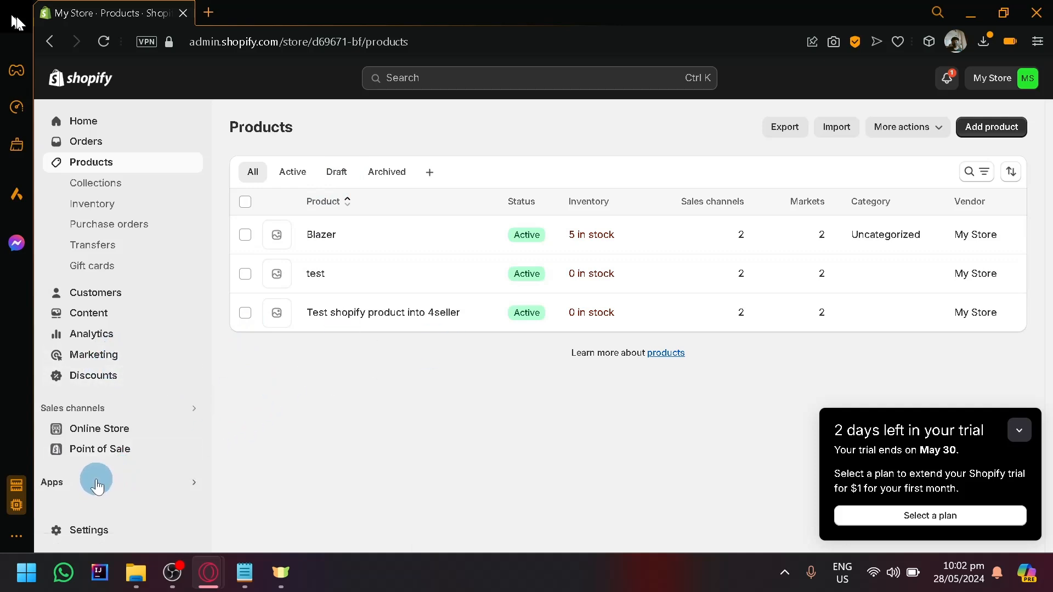
# Step: Open all recommended apps for the store and look through the suggestions
pyautogui.scroll(5, 94, 492)
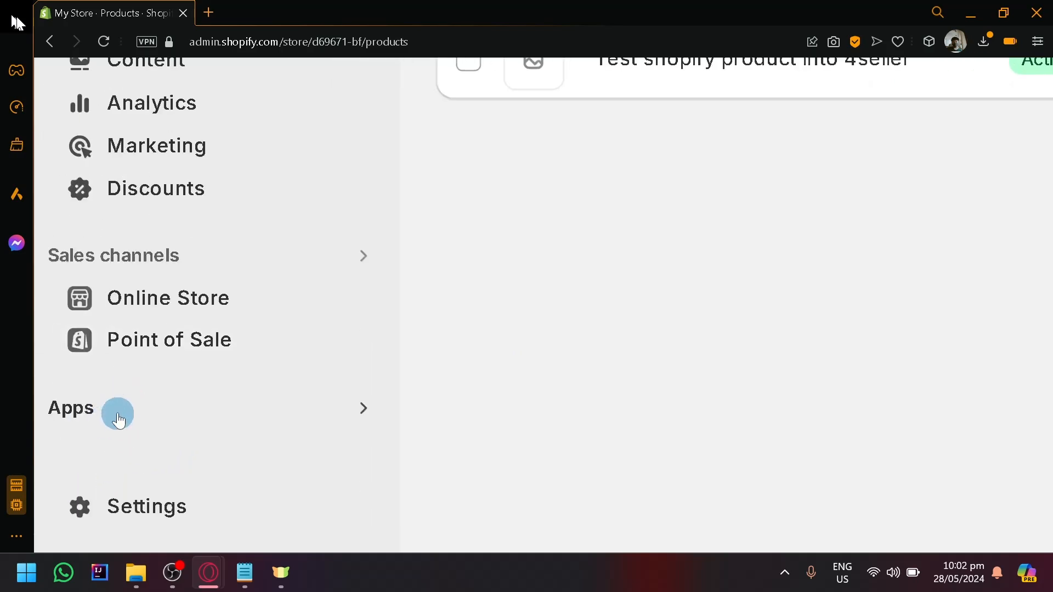
pyautogui.click(123, 399)
pyautogui.scroll(-5, 123, 400)
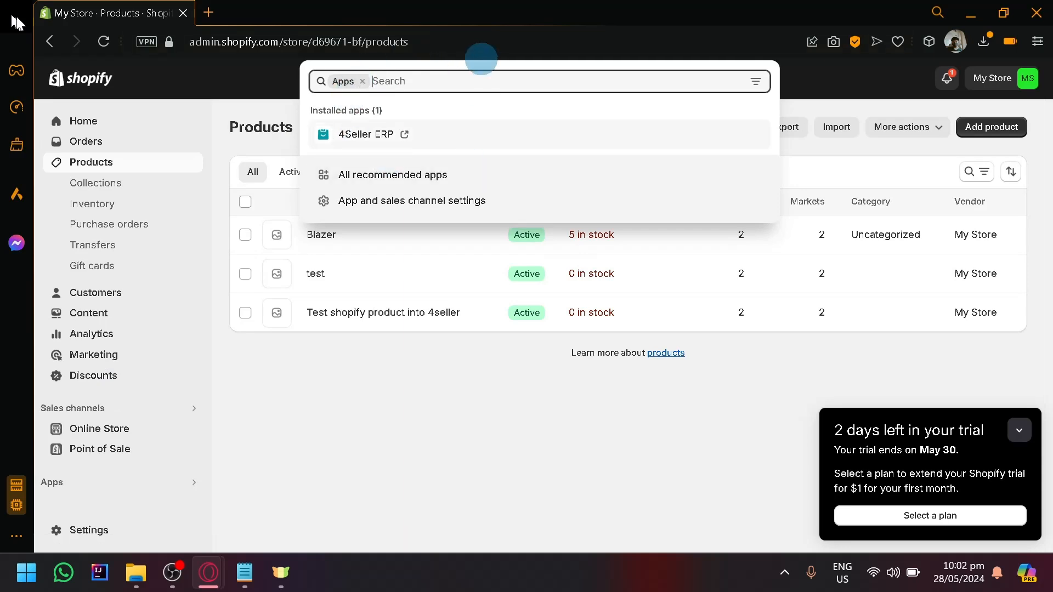
pyautogui.click(535, 190)
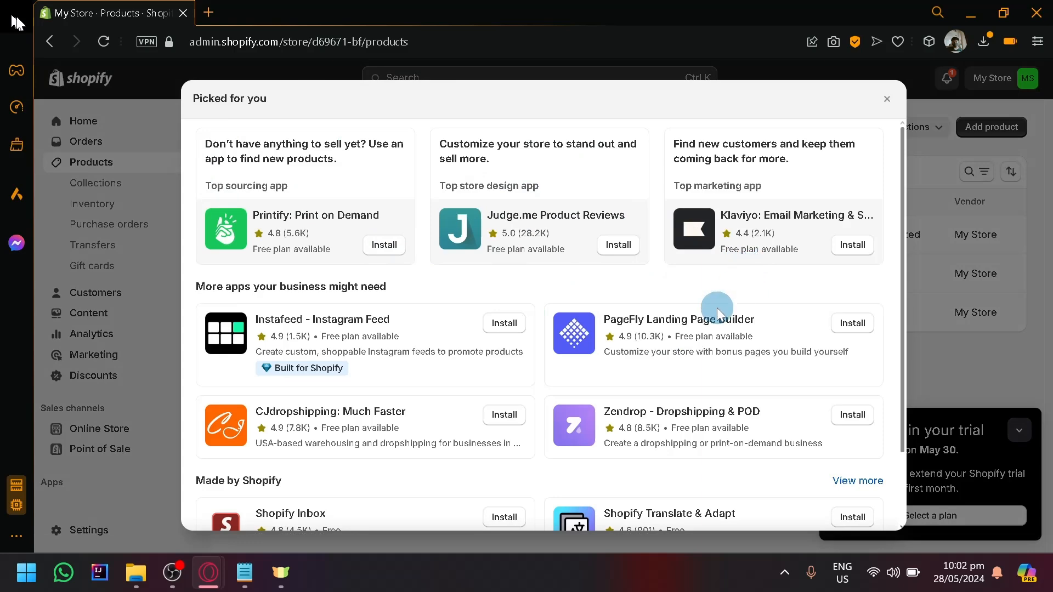
pyautogui.scroll(-3, 411, 364)
pyautogui.scroll(3, 419, 360)
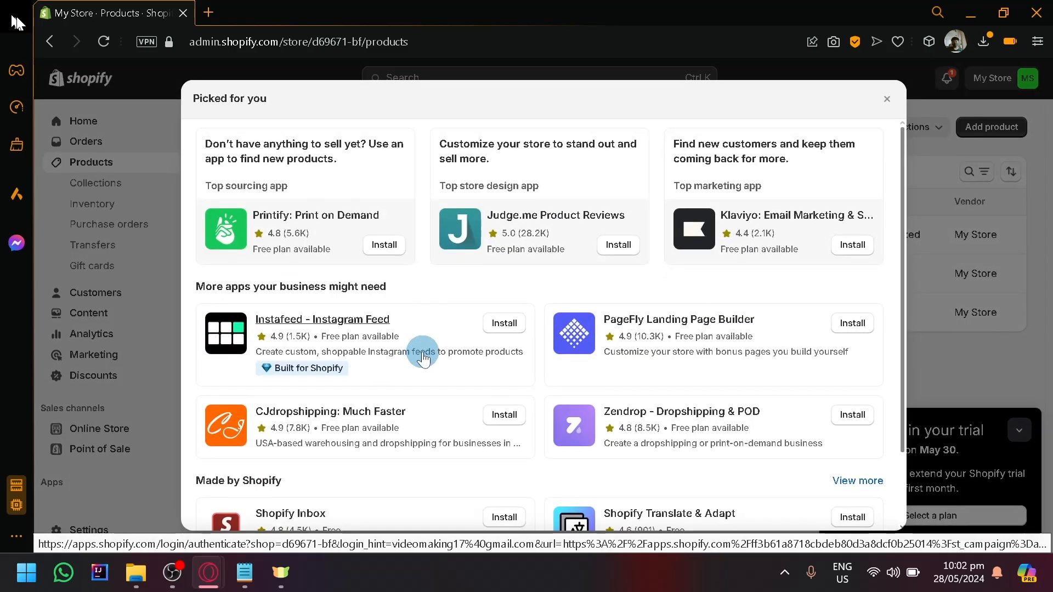
pyautogui.scroll(-2, 423, 357)
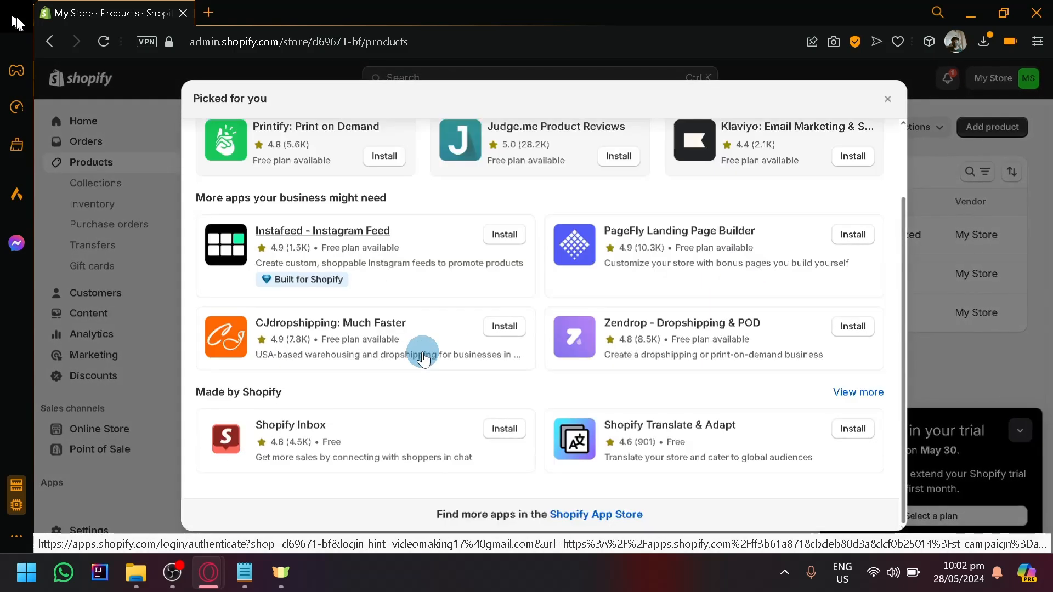
# Step: Open the Shopify App Store, after dismissing the recommended apps and collapsing the trial notice in the store admin
pyautogui.click(609, 516)
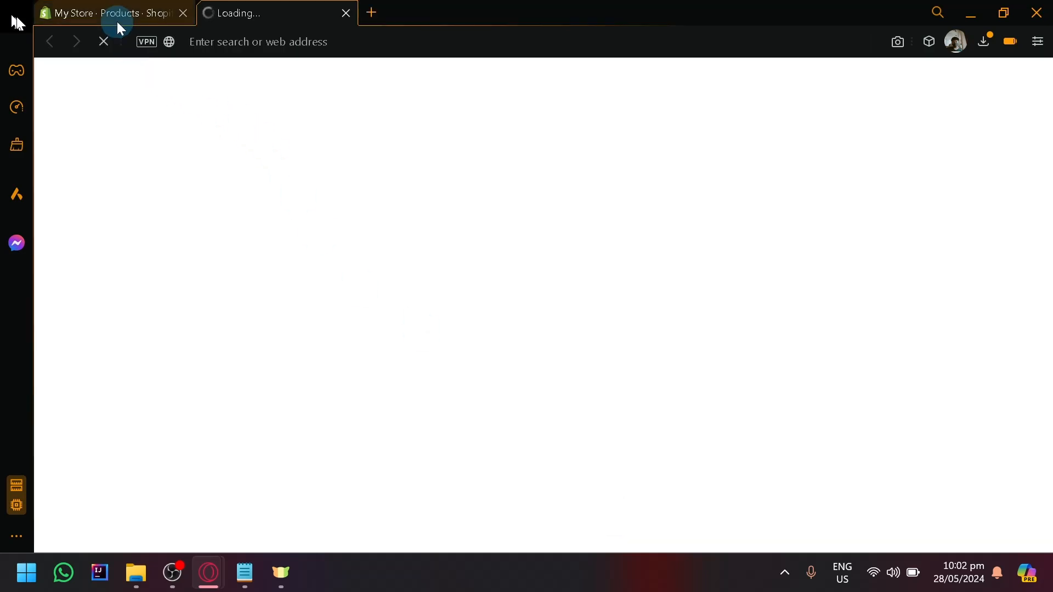
pyautogui.click(117, 19)
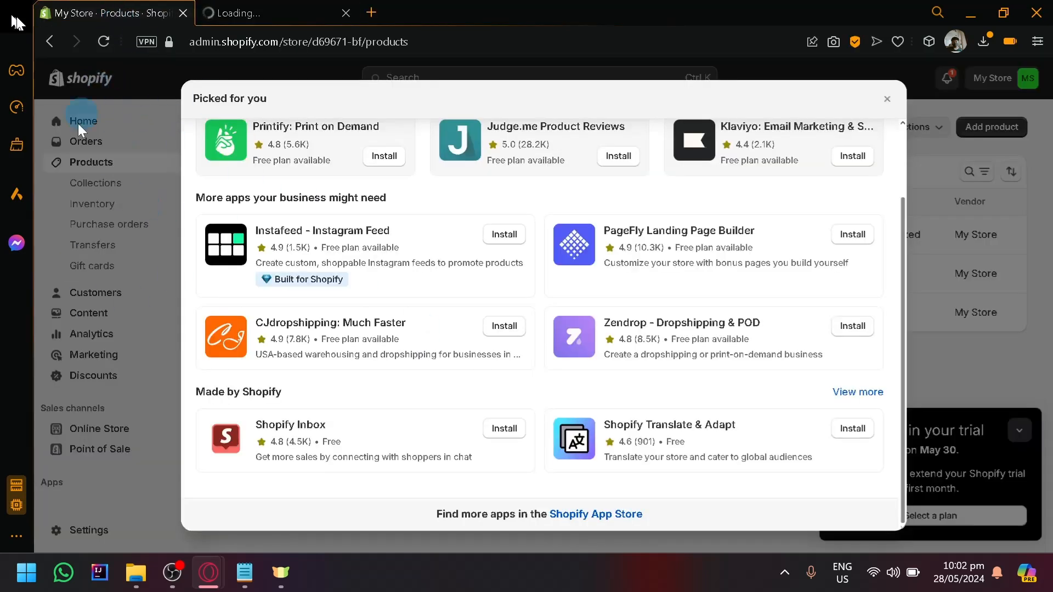
pyautogui.click(888, 100)
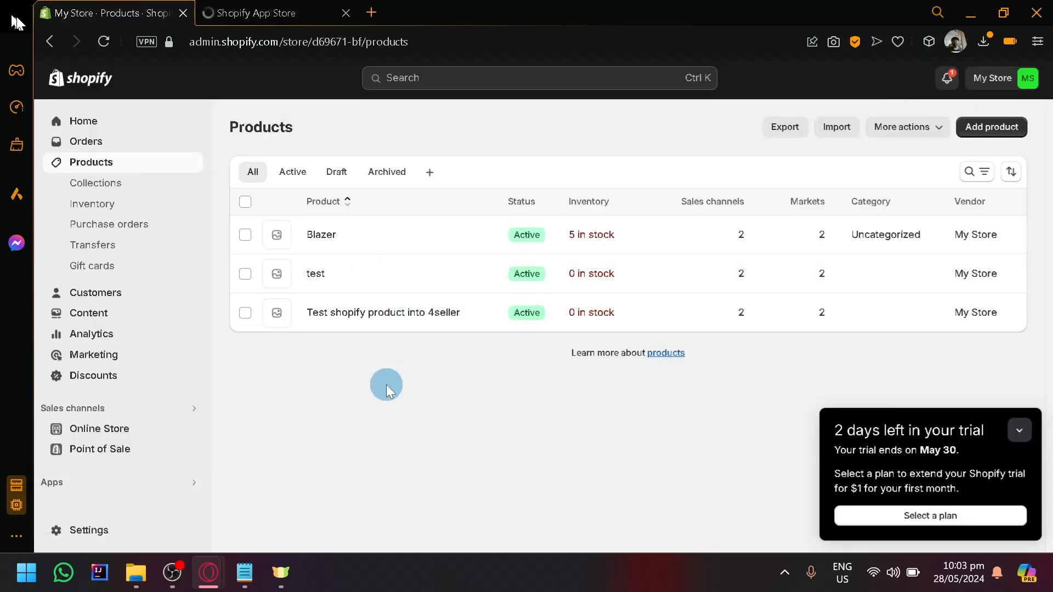
pyautogui.click(1022, 431)
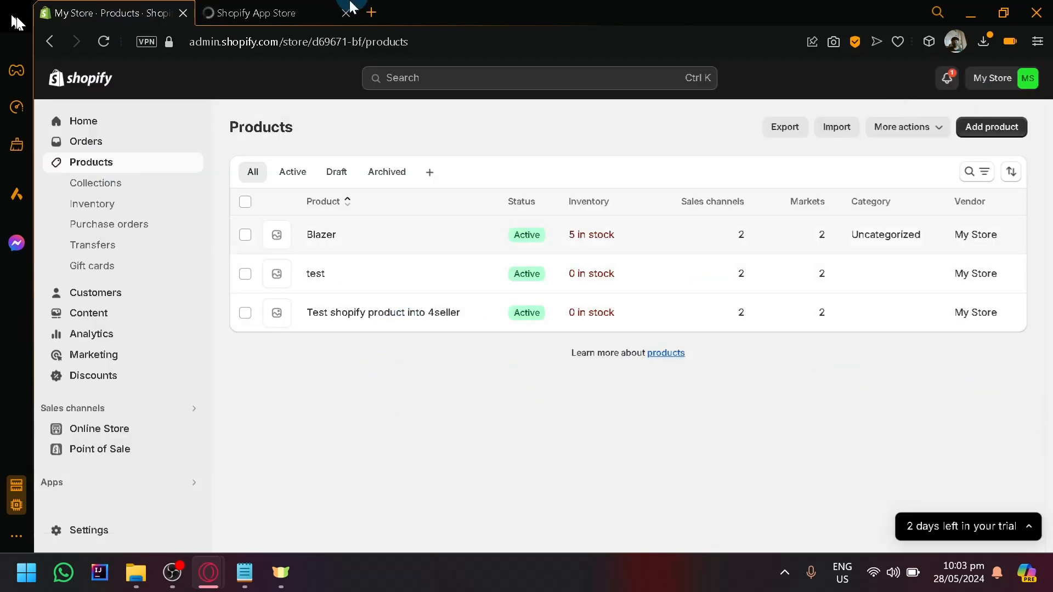
pyautogui.click(294, 8)
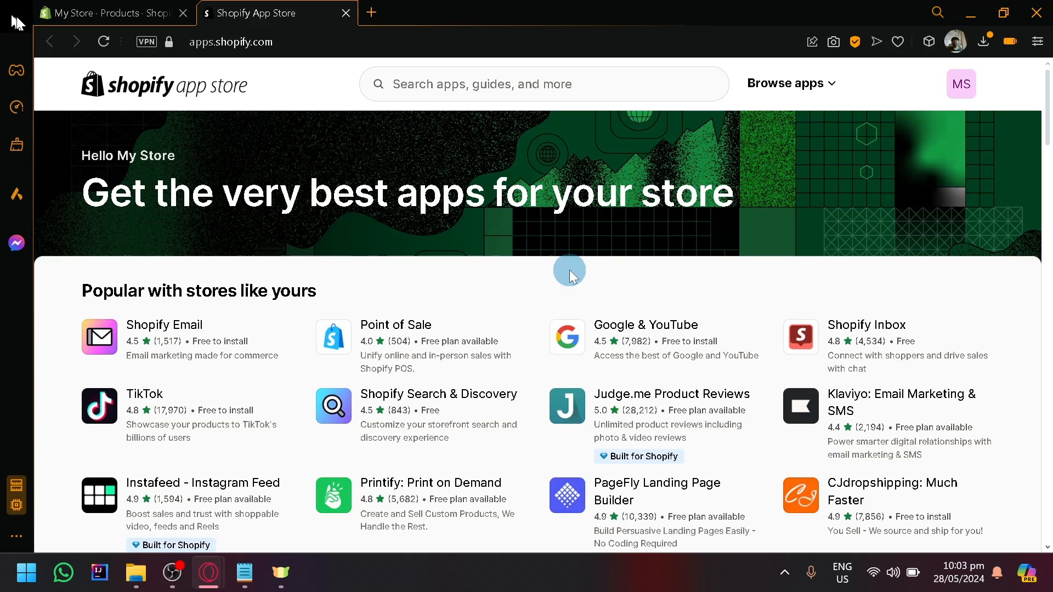
# Step: Look through the popular and sponsored apps on the Shopify App Store home page
pyautogui.scroll(-2, 488, 258)
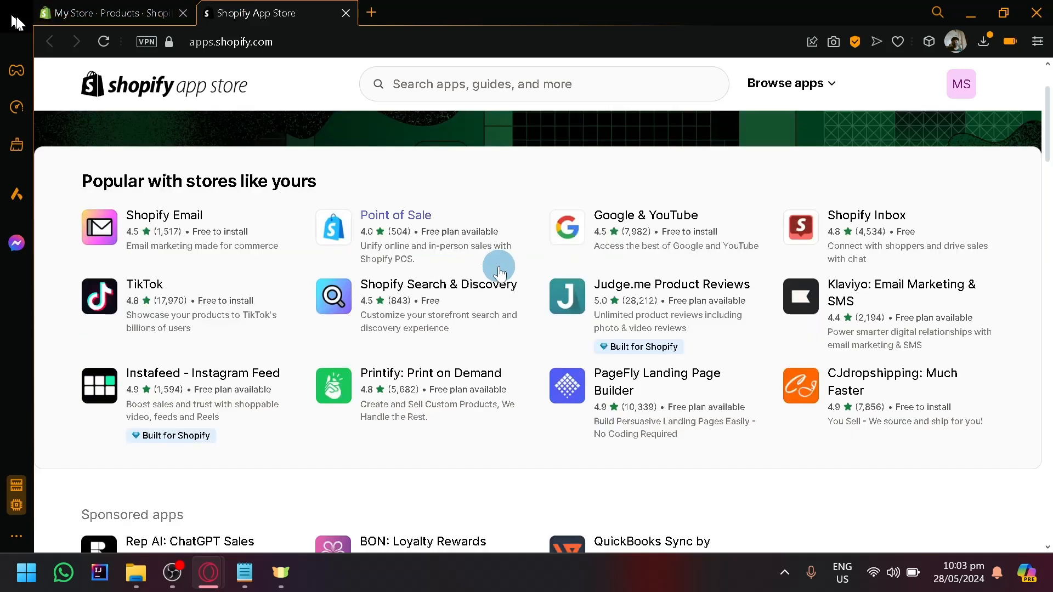
pyautogui.scroll(-2, 477, 277)
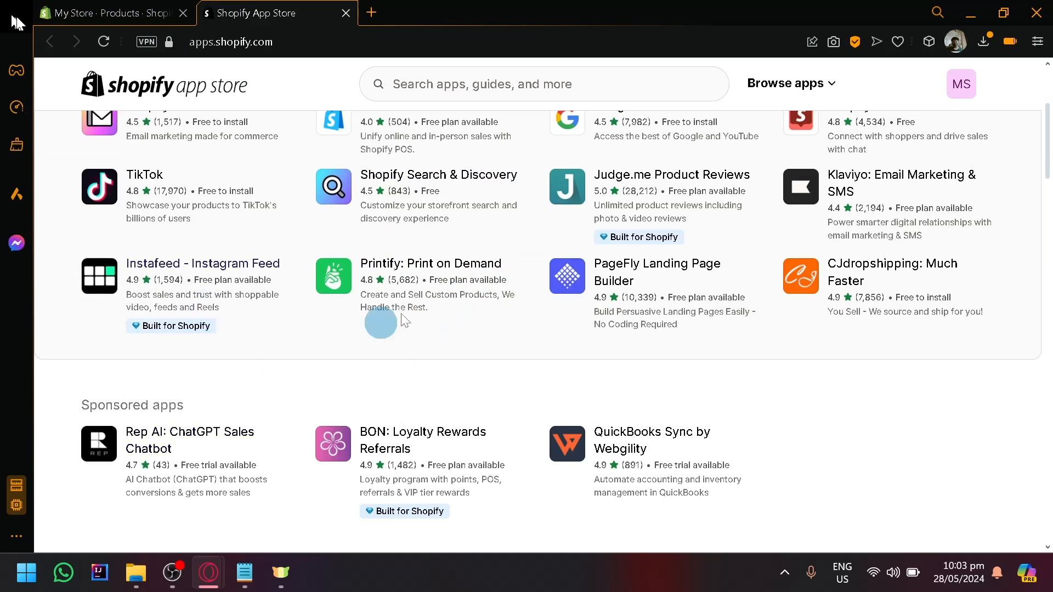
pyautogui.scroll(5, 372, 312)
pyautogui.scroll(-5, 419, 258)
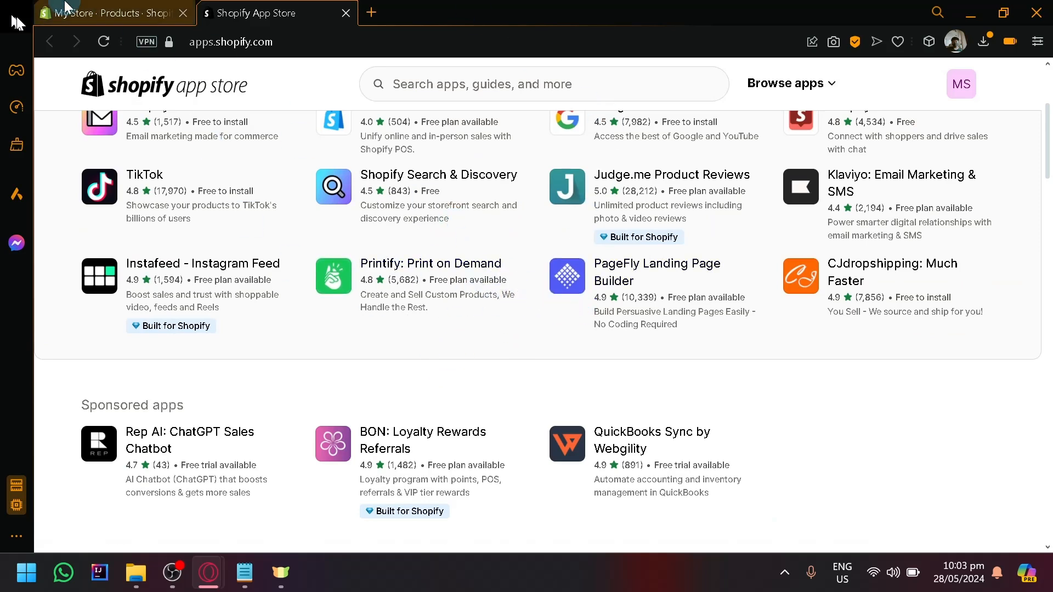
pyautogui.click(148, 11)
pyautogui.click(286, 7)
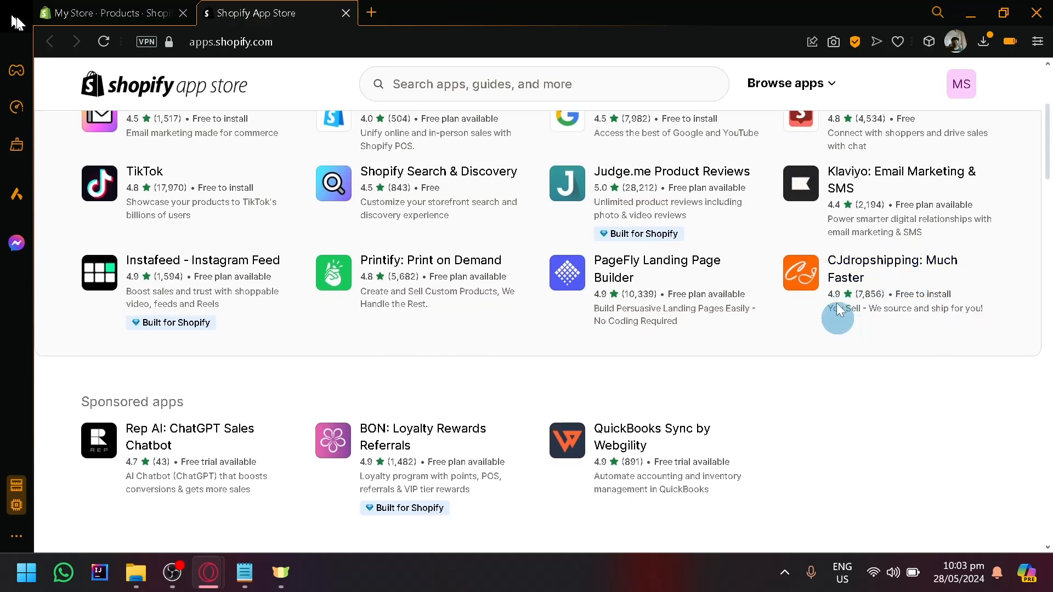
pyautogui.scroll(4, 879, 321)
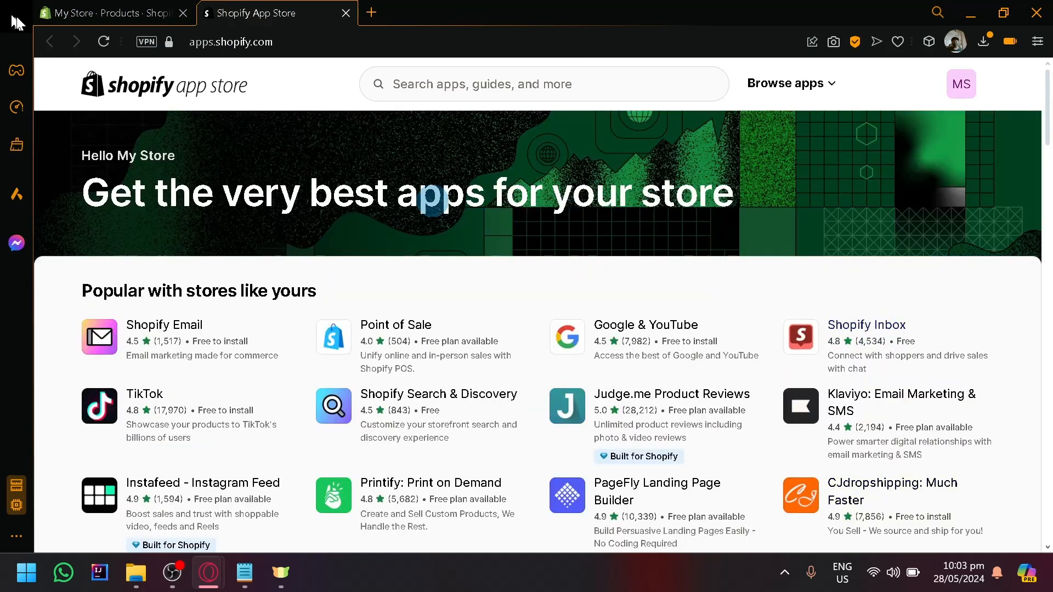
# Step: Search the app store for "dropshipping" and look through the matching apps
pyautogui.click(425, 86)
pyautogui.scroll(-5, 500, 289)
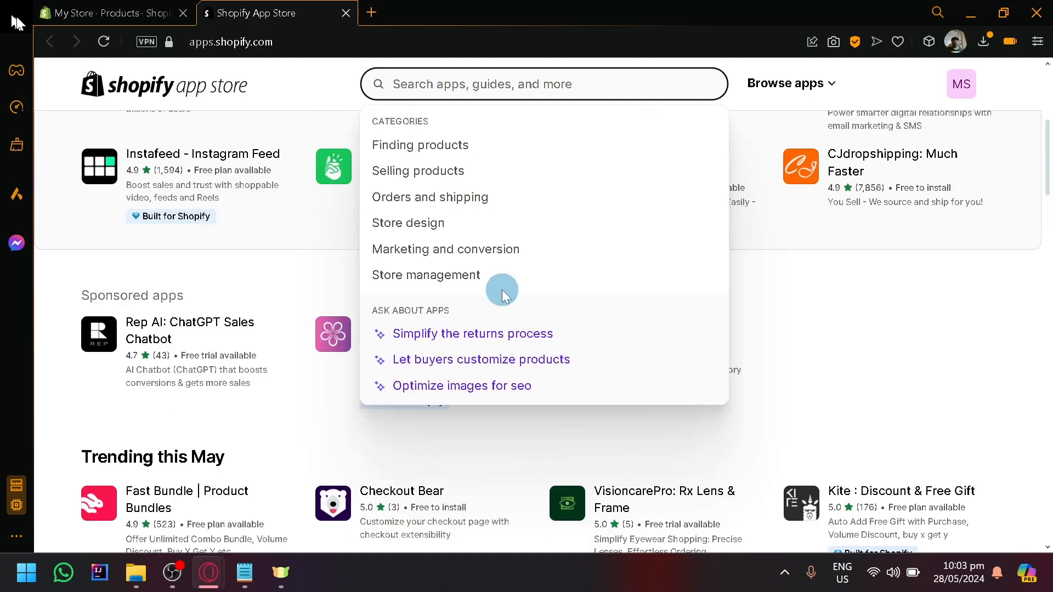
pyautogui.scroll(-5, 812, 405)
pyautogui.scroll(4, 869, 367)
pyautogui.write('d')
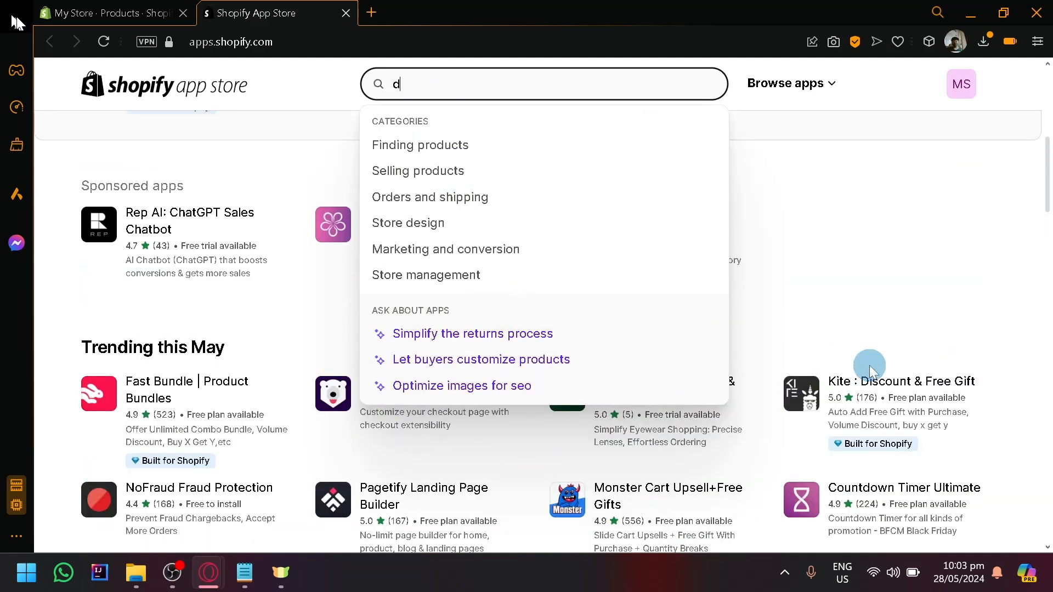
pyautogui.write('ropshipping\\')
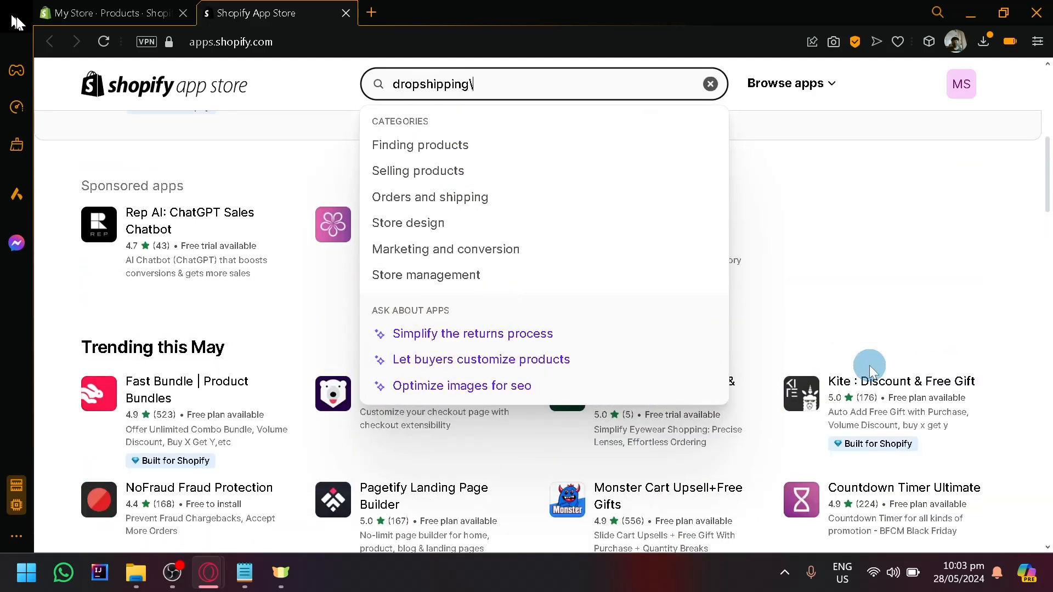
pyautogui.press('BackSpace')
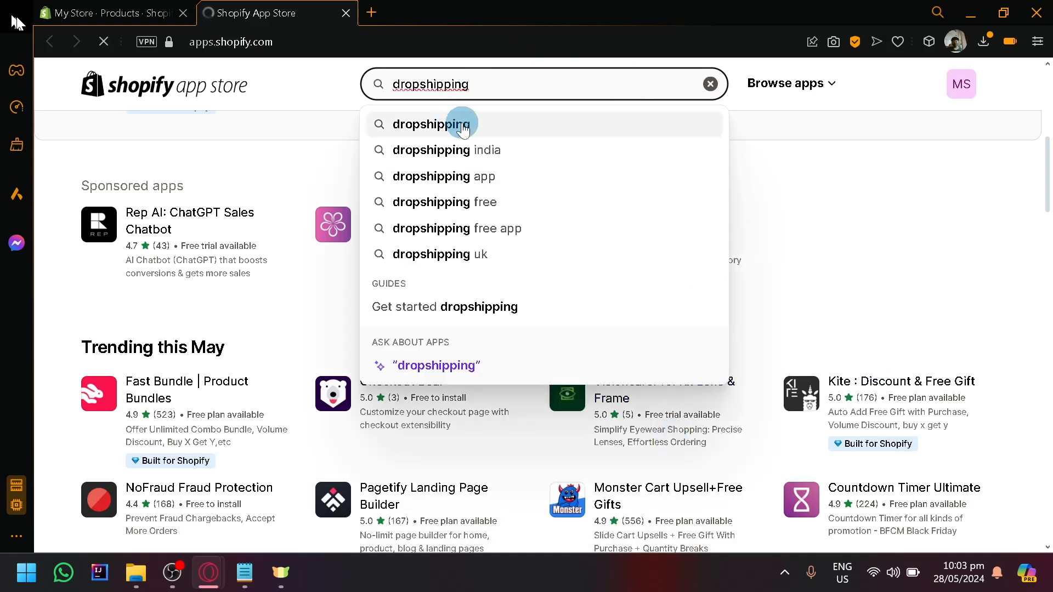
pyautogui.click(453, 123)
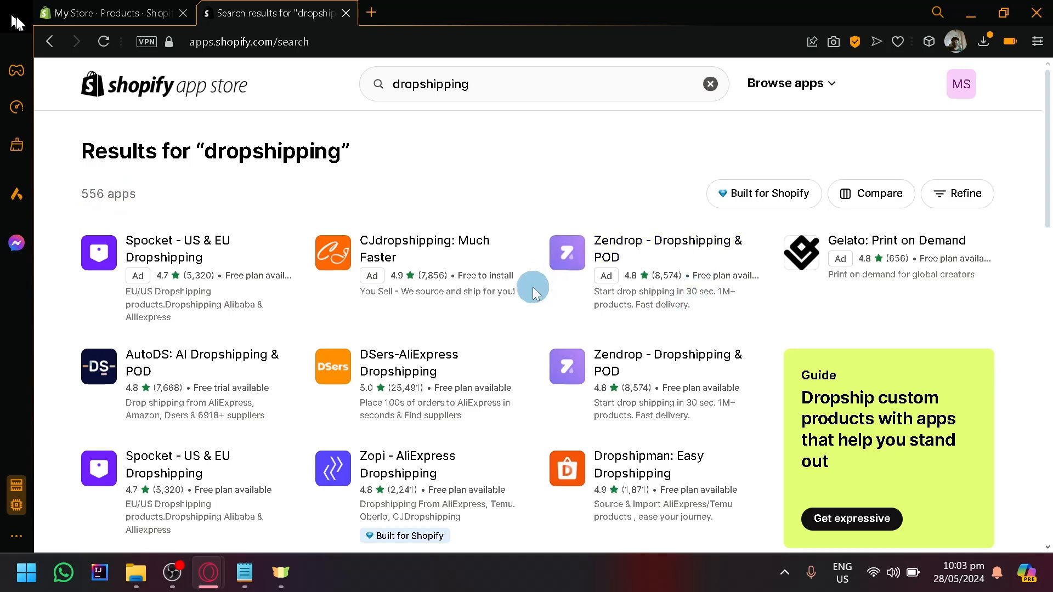
pyautogui.scroll(-6, 548, 360)
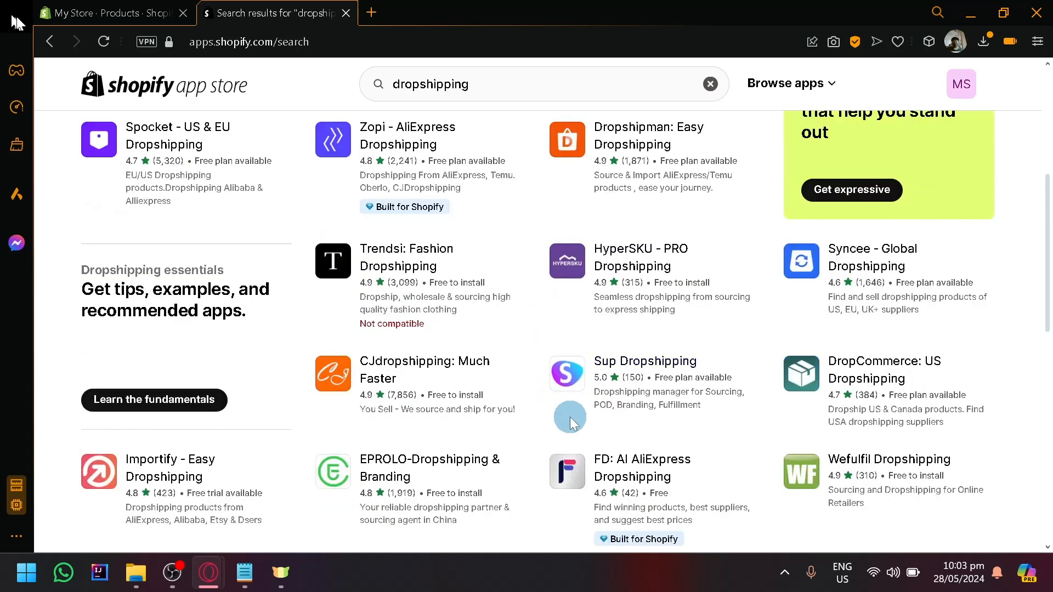
pyautogui.scroll(6, 570, 417)
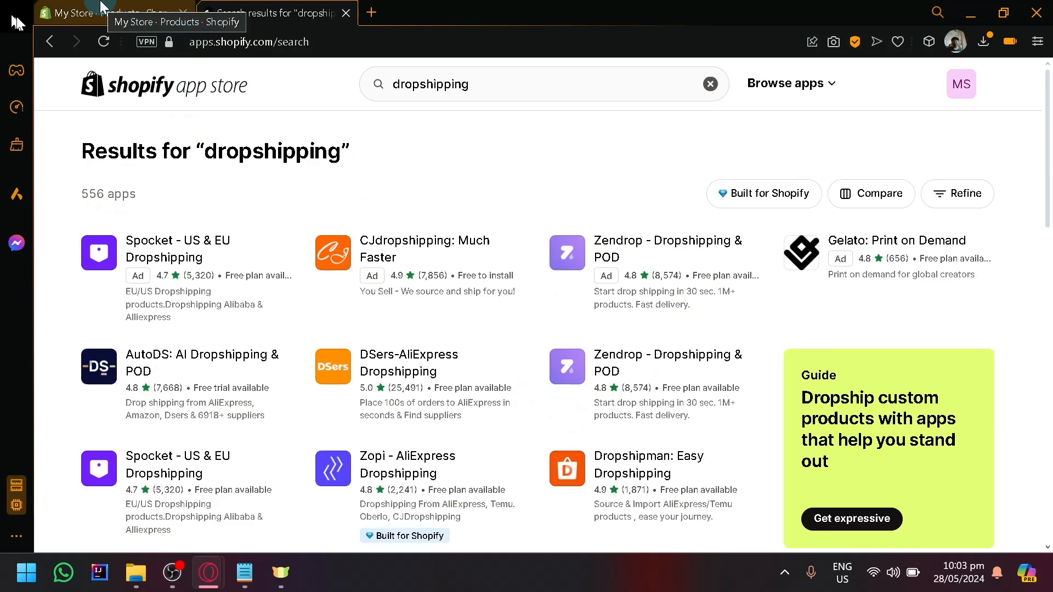
# Step: Return to the store admin, open the Online Store themes page, and review the current theme and theme library
pyautogui.click(101, 5)
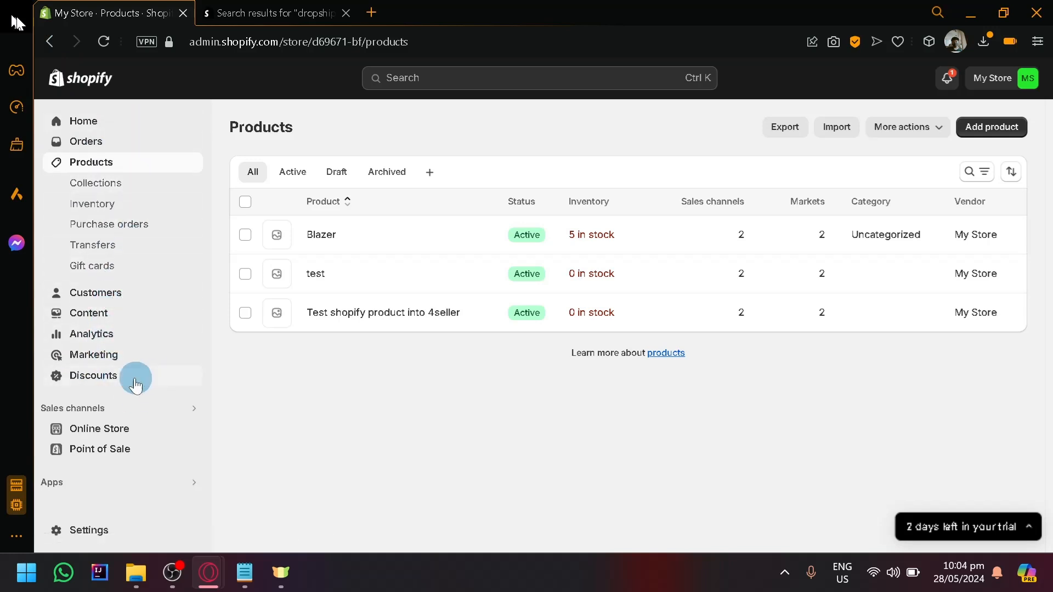
pyautogui.click(110, 431)
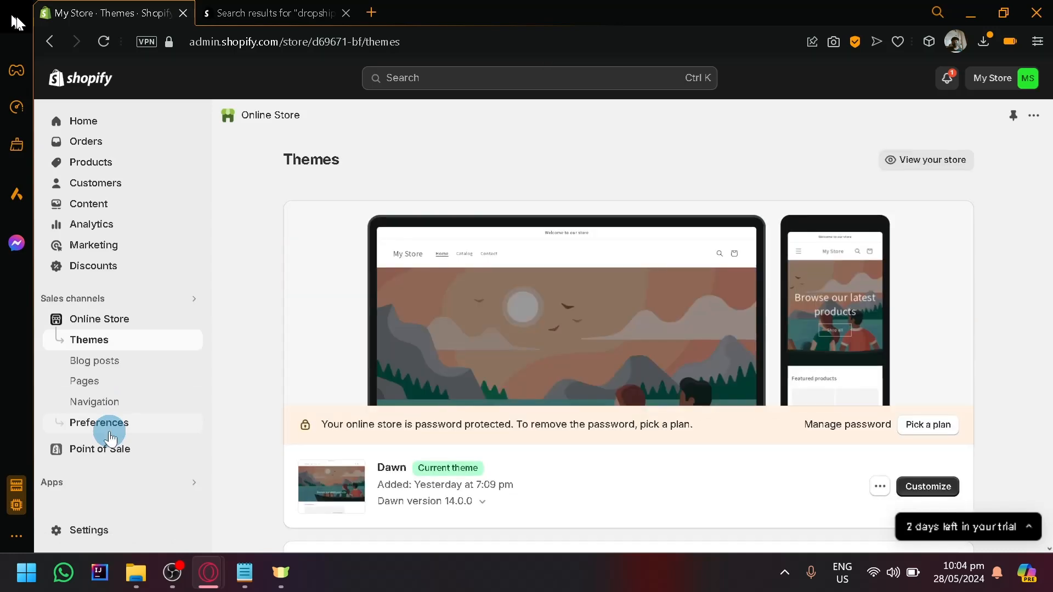
pyautogui.scroll(-2, 769, 306)
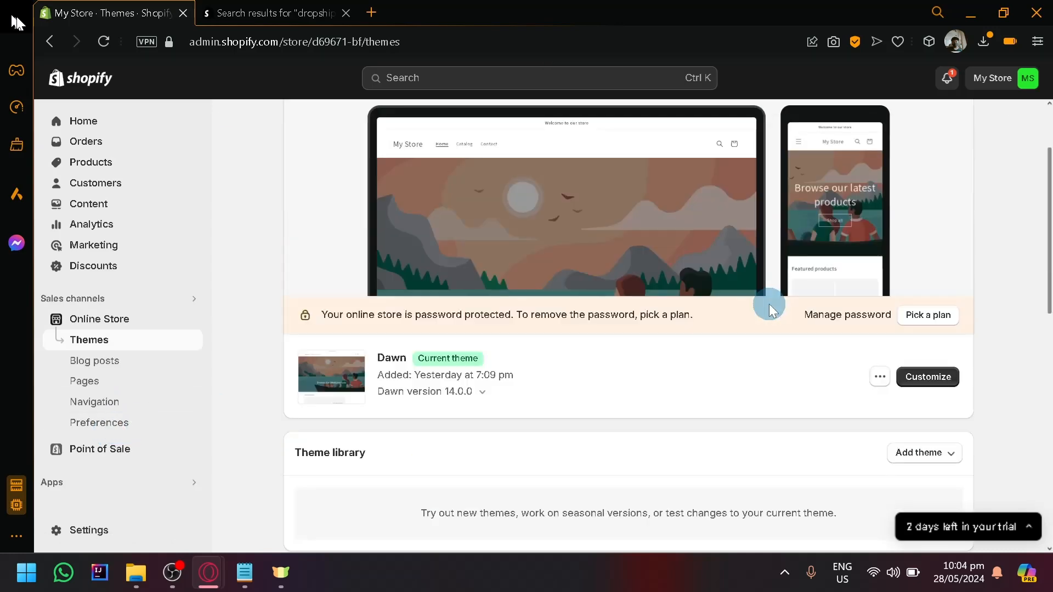
pyautogui.scroll(-2, 769, 301)
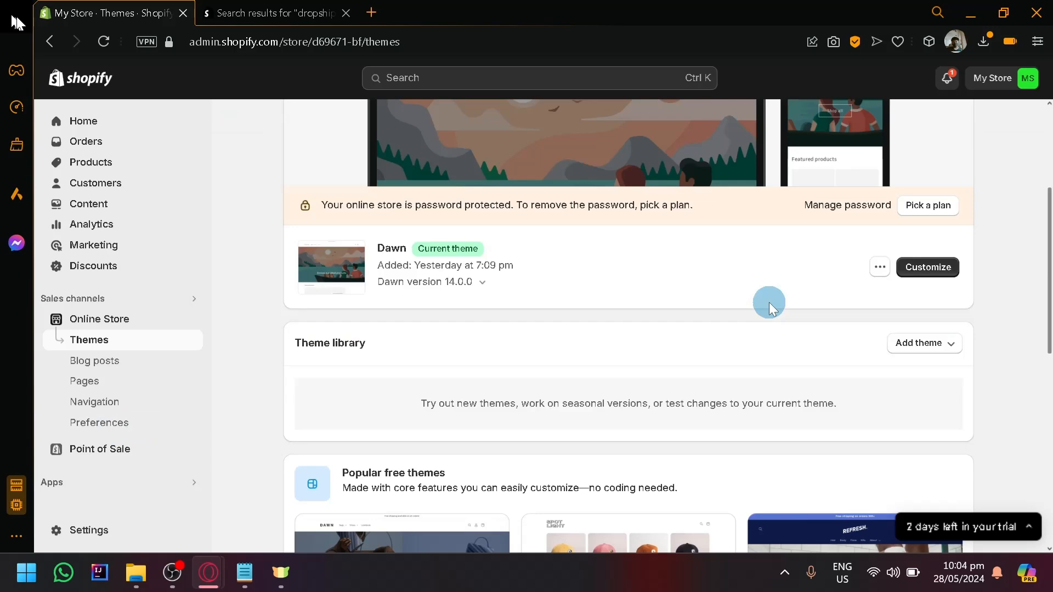
pyautogui.scroll(4, 492, 290)
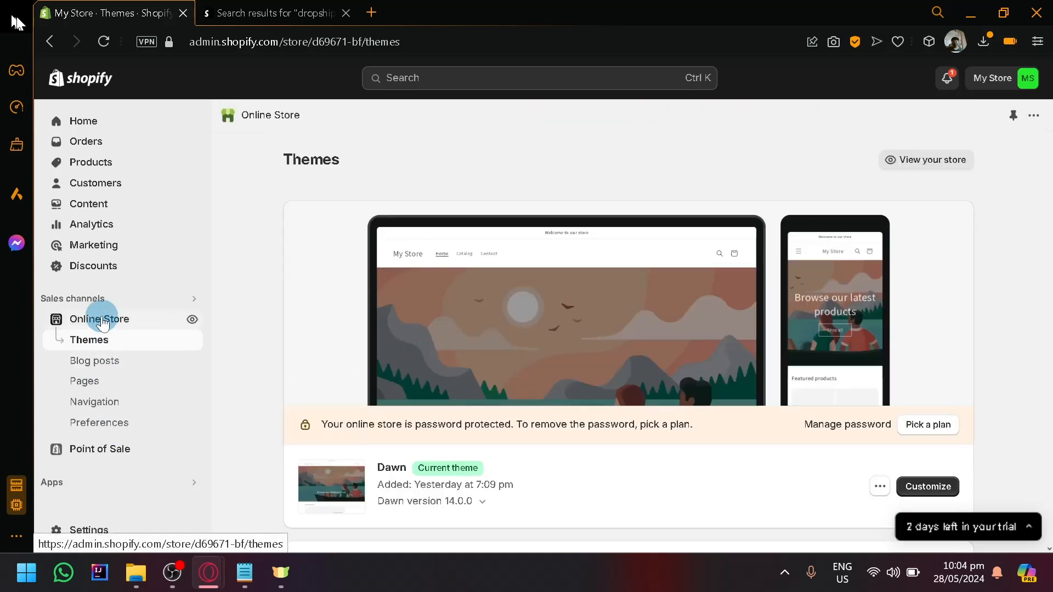
# Step: Look through the Themes page, covering the current Dawn theme, the theme library and the popular free themes such as Spotlight and Refresh
pyautogui.scroll(-4, 384, 192)
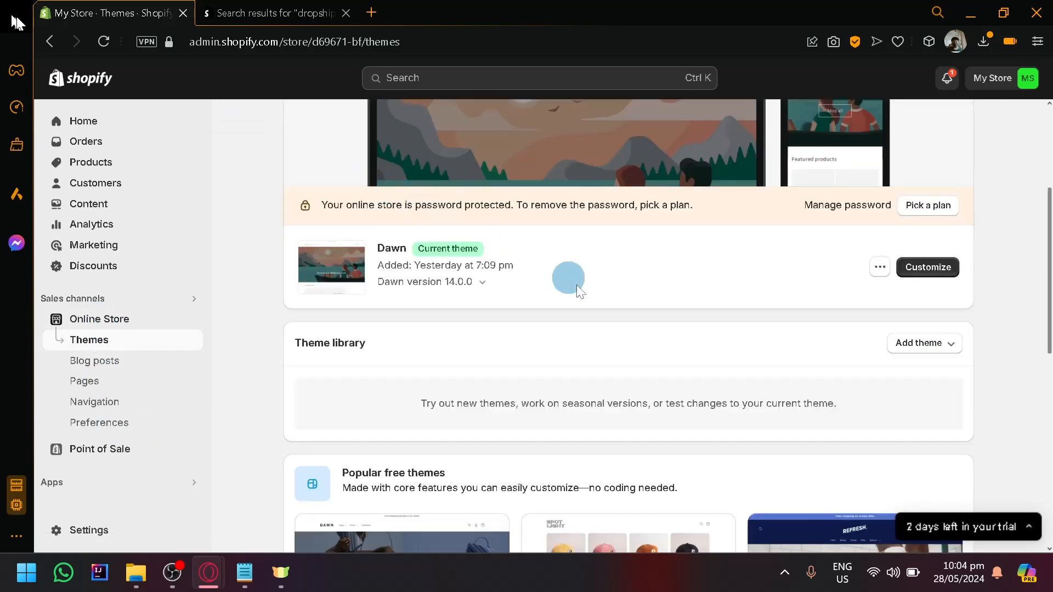
pyautogui.scroll(4, 577, 285)
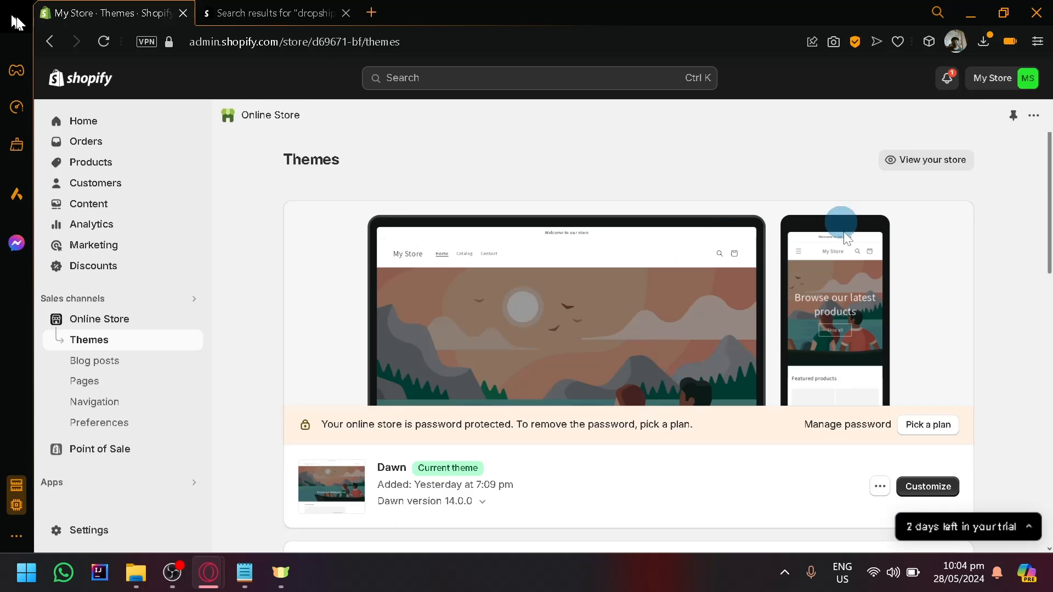
pyautogui.scroll(-2, 601, 324)
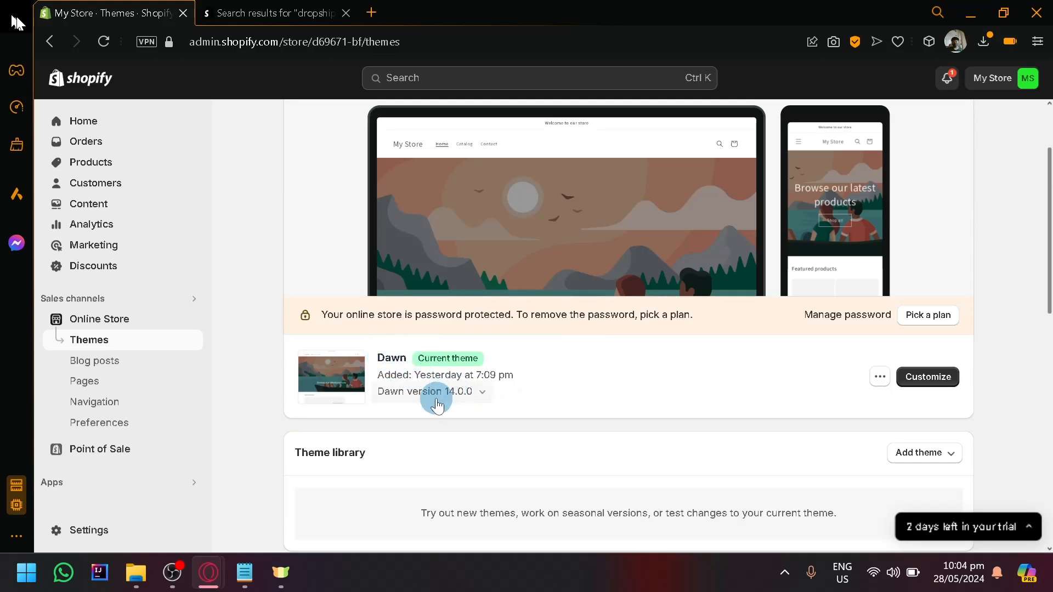
pyautogui.scroll(-6, 432, 404)
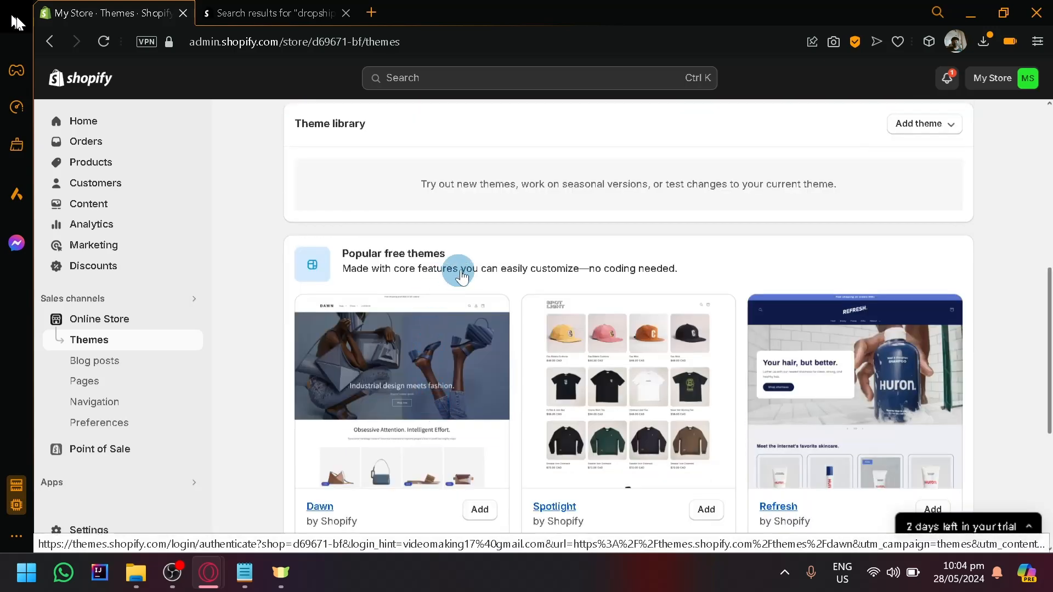
pyautogui.scroll(-4, 472, 275)
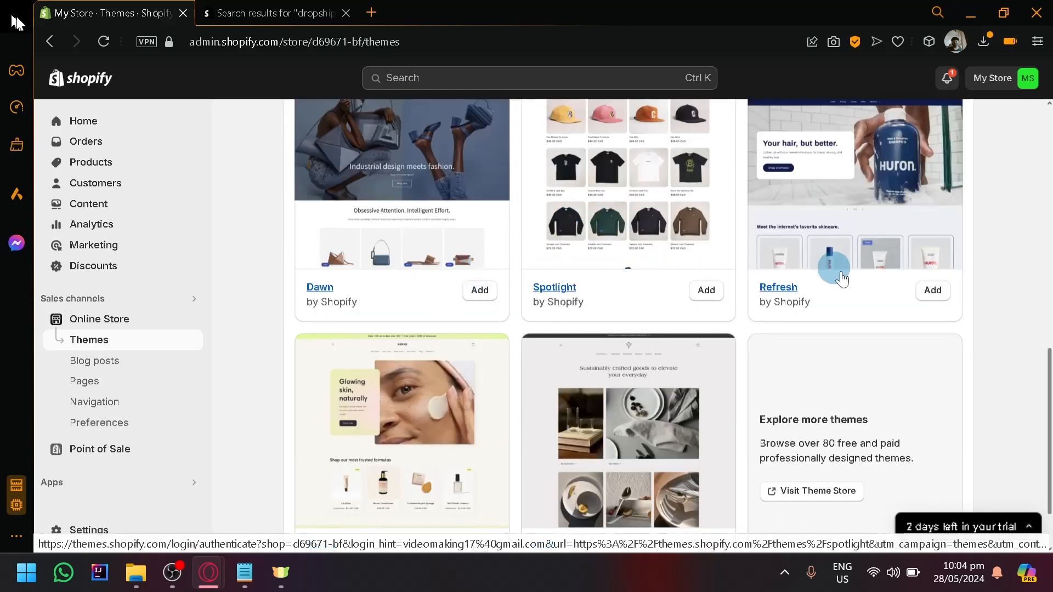
pyautogui.scroll(2, 683, 256)
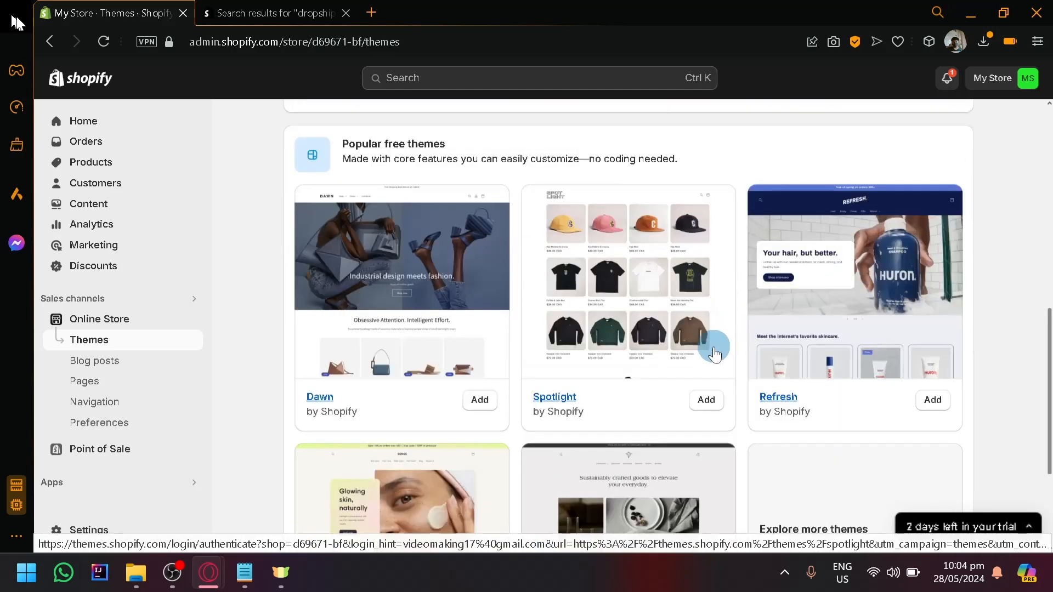
pyautogui.scroll(5, 700, 331)
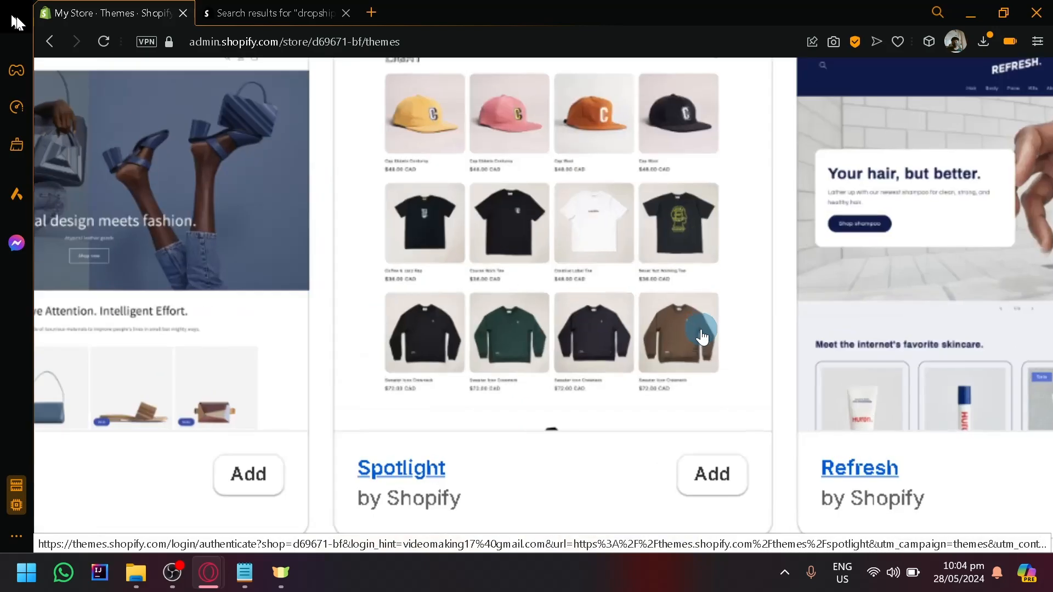
pyautogui.scroll(-2, 421, 241)
pyautogui.scroll(-2, 425, 245)
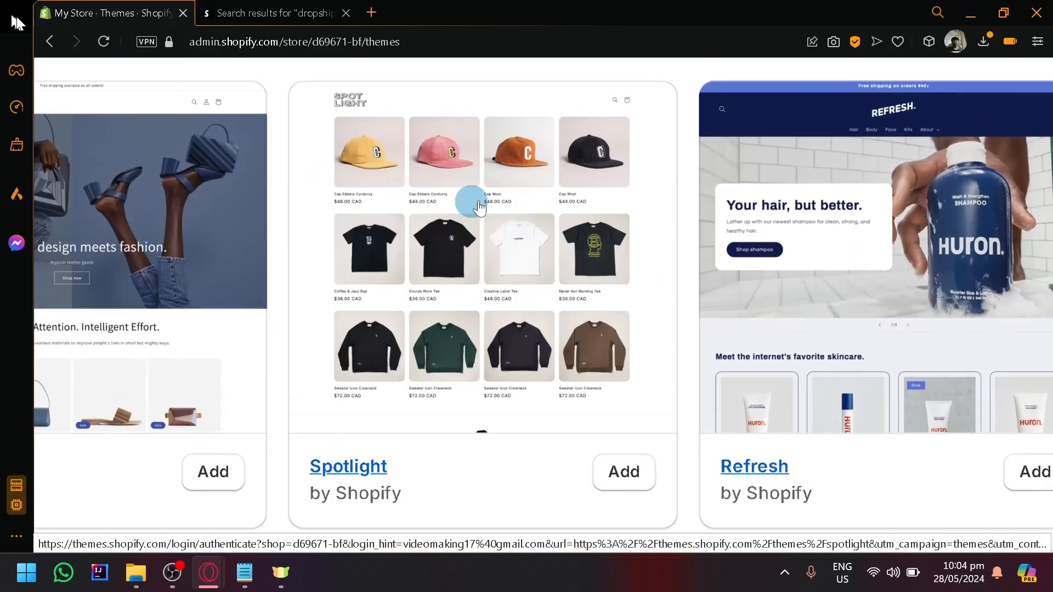
pyautogui.scroll(-2, 518, 249)
pyautogui.scroll(-2, 520, 251)
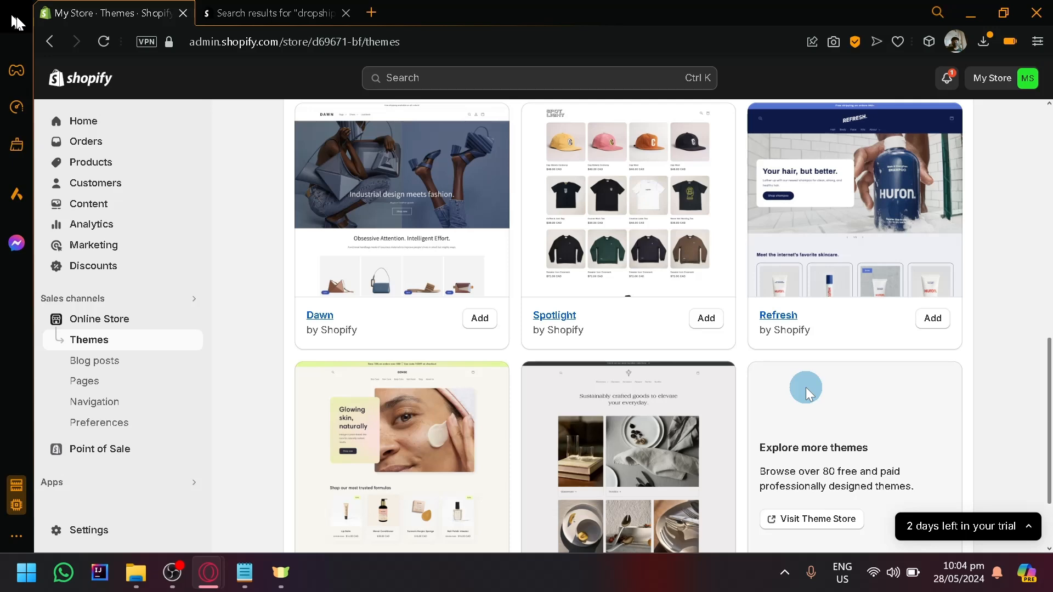
pyautogui.scroll(10, 806, 387)
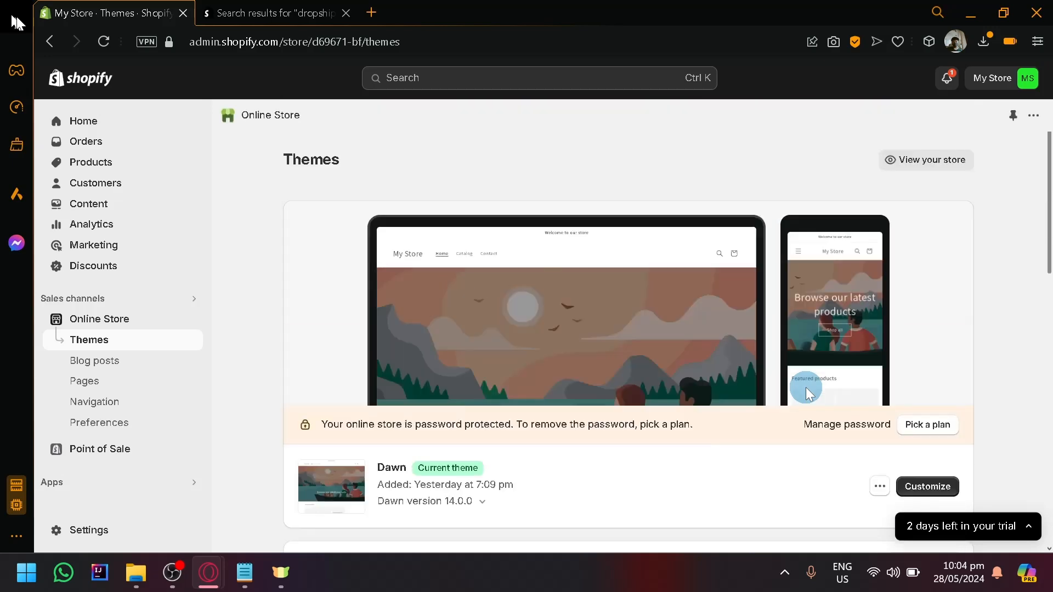
# Step: Open the current Dawn theme for customization and look over its home page preview
pyautogui.scroll(-2, 805, 387)
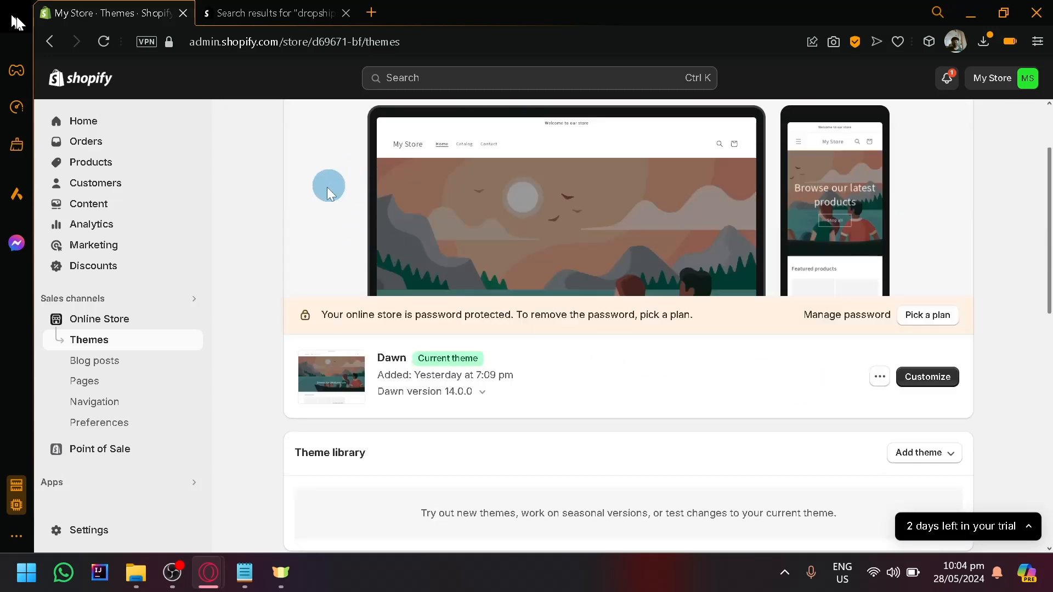
pyautogui.click(943, 382)
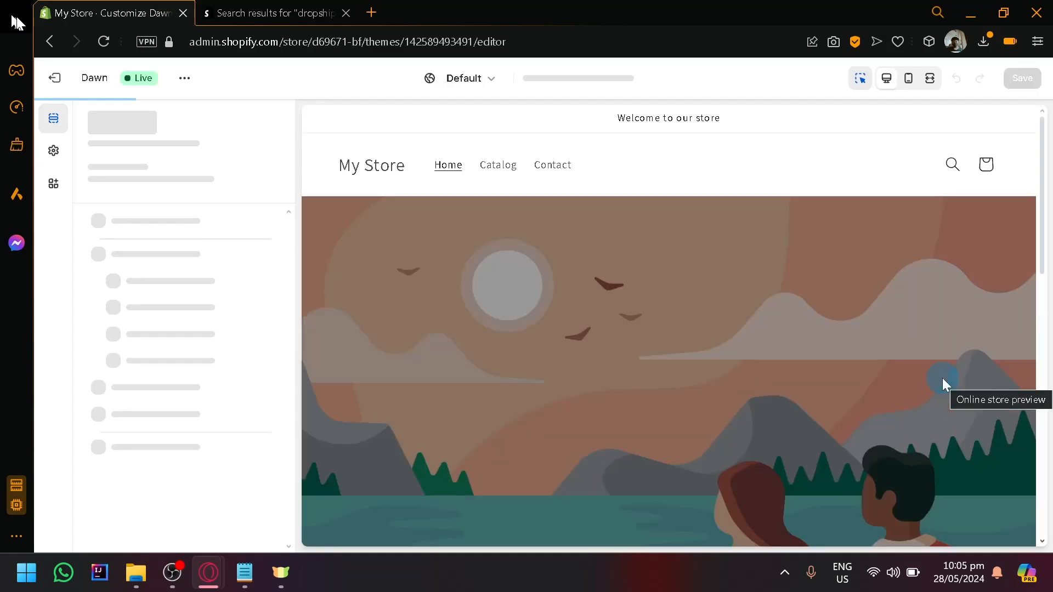
pyautogui.scroll(-5, 529, 273)
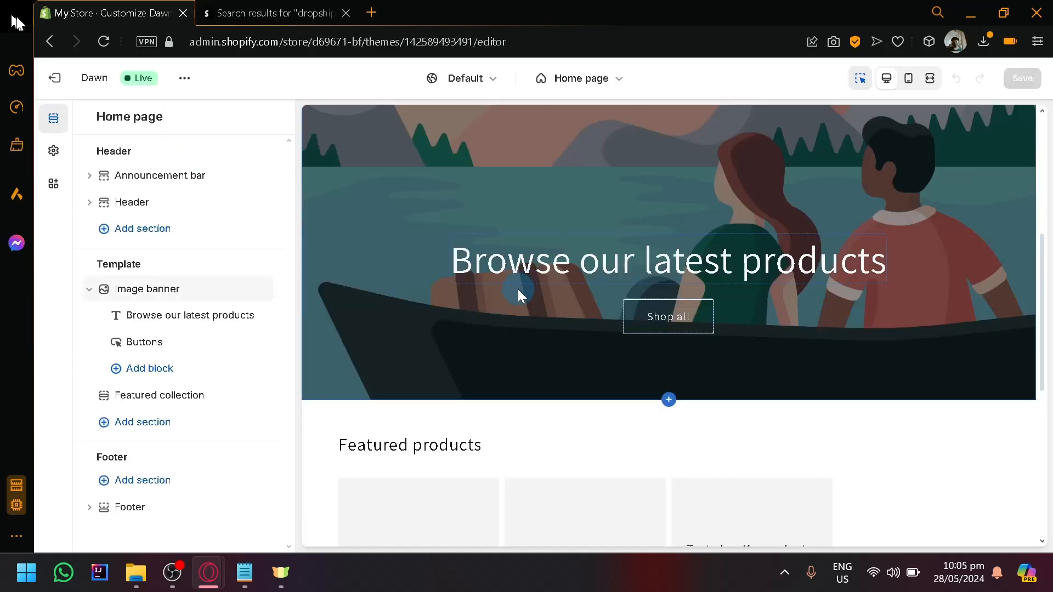
pyautogui.scroll(-4, 518, 288)
pyautogui.scroll(8, 518, 289)
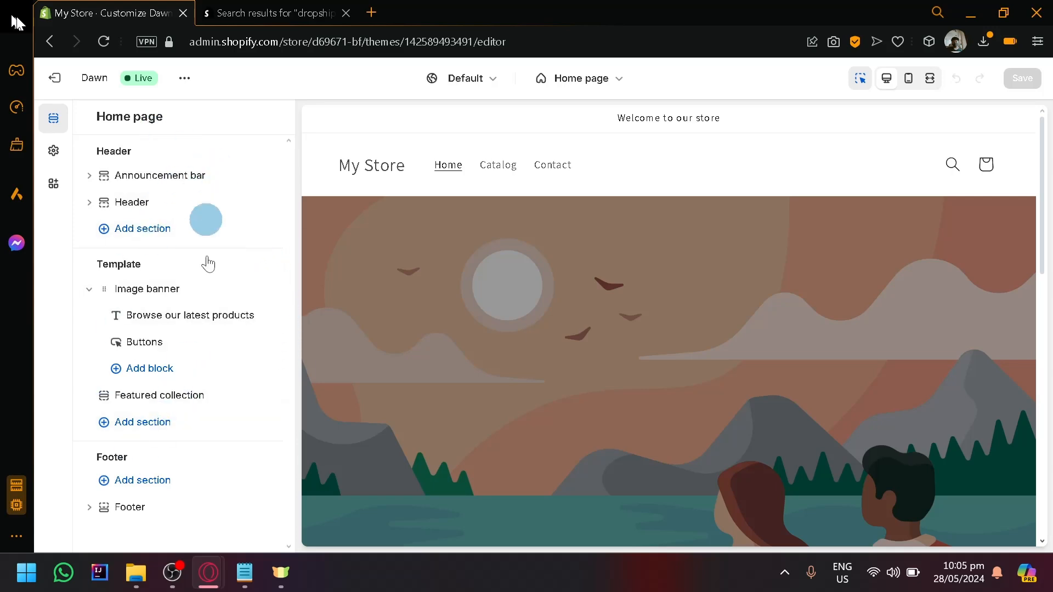
# Step: Examine the image banner, featured products and email signup areas in the home page preview
pyautogui.scroll(-2, 558, 258)
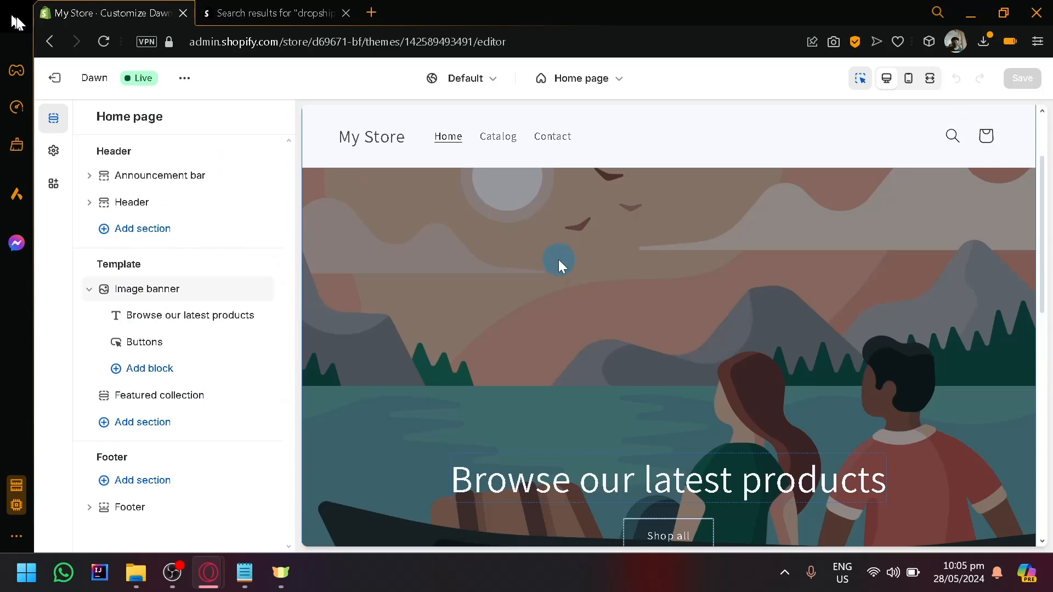
pyautogui.scroll(-10, 558, 259)
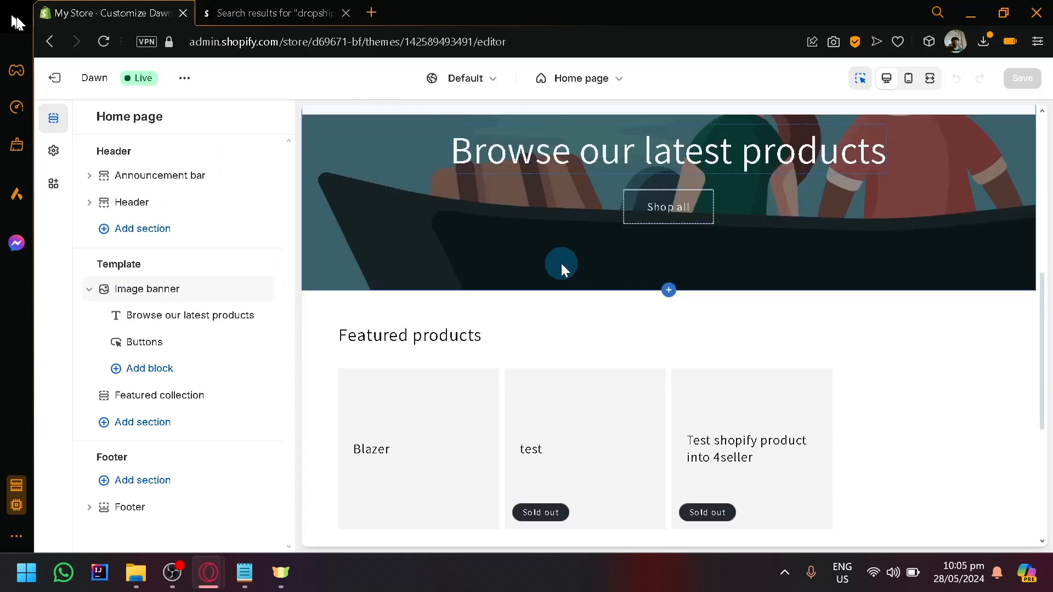
pyautogui.scroll(10, 561, 264)
pyautogui.scroll(-4, 650, 254)
pyautogui.scroll(4, 632, 268)
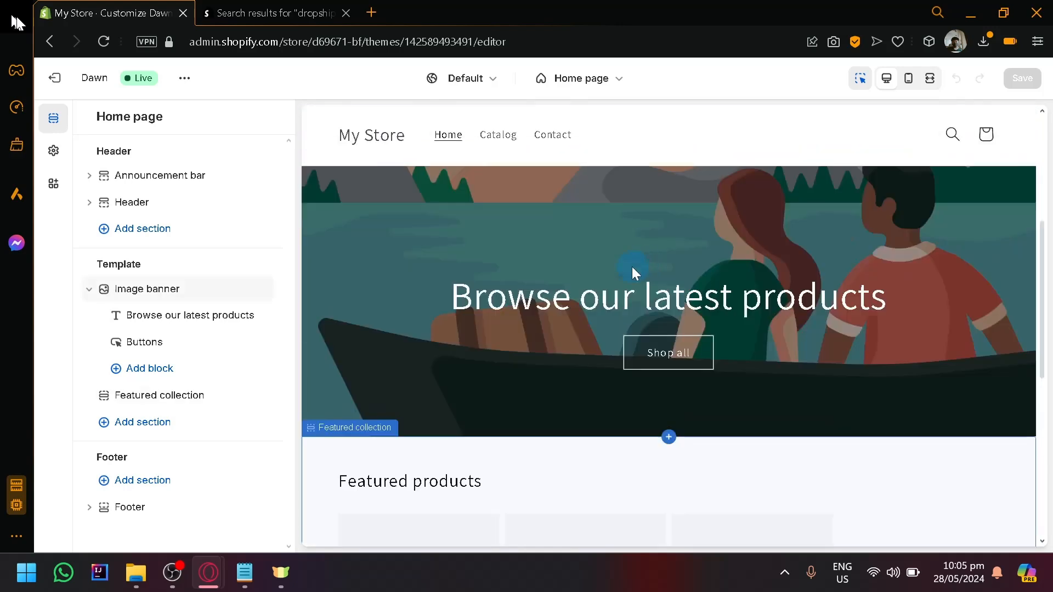
pyautogui.scroll(-2, 613, 272)
pyautogui.scroll(-8, 571, 387)
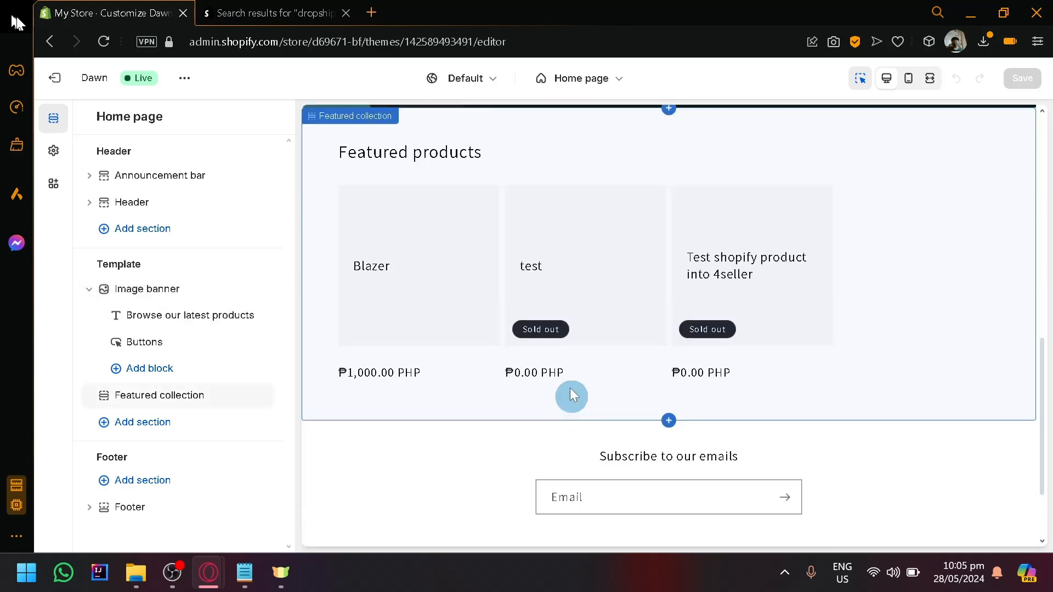
pyautogui.scroll(4, 549, 365)
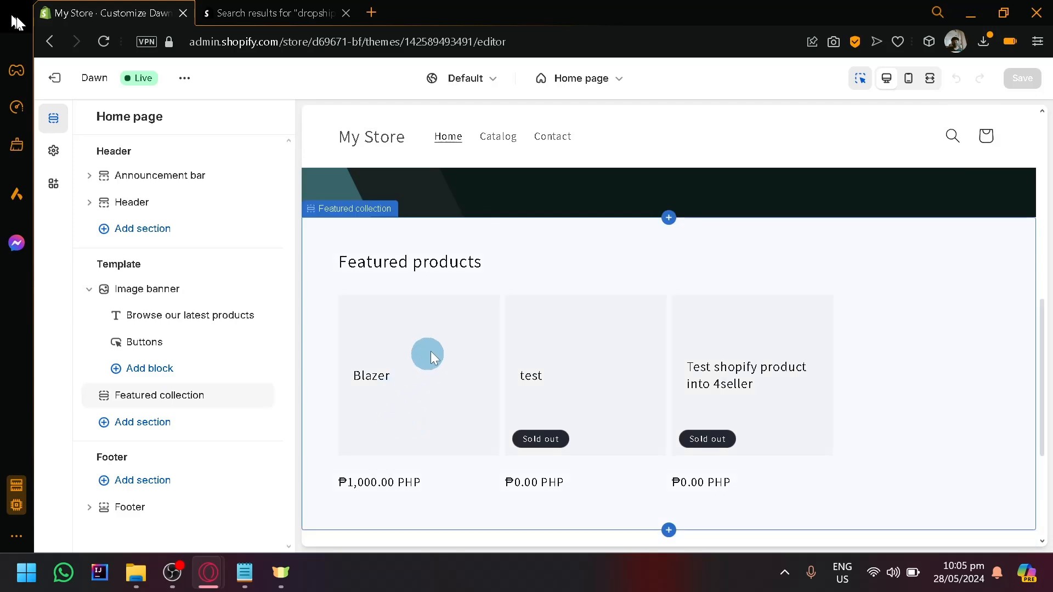
pyautogui.scroll(4, 558, 214)
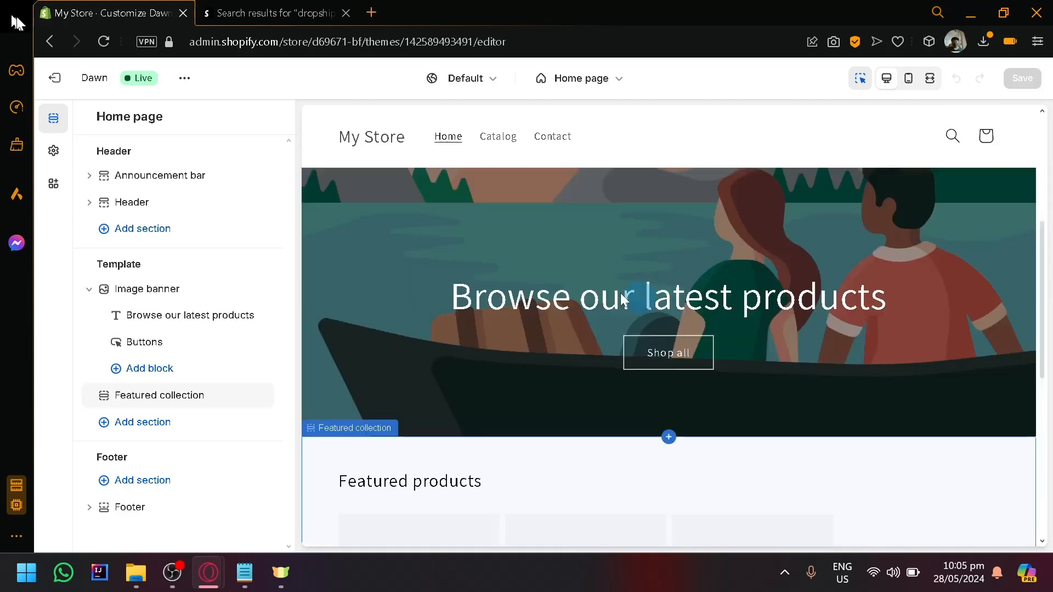
pyautogui.scroll(-4, 630, 296)
pyautogui.scroll(-4, 634, 292)
pyautogui.scroll(8, 634, 292)
pyautogui.scroll(-6, 634, 292)
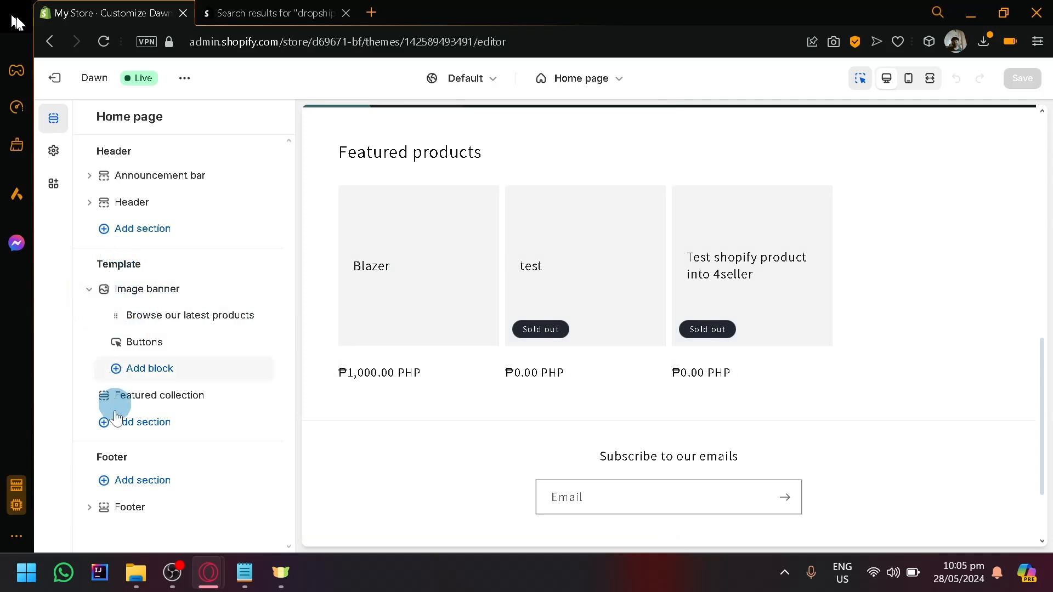
# Step: Add a Collage section to the home page template below the featured collection and view it in the preview
pyautogui.click(129, 434)
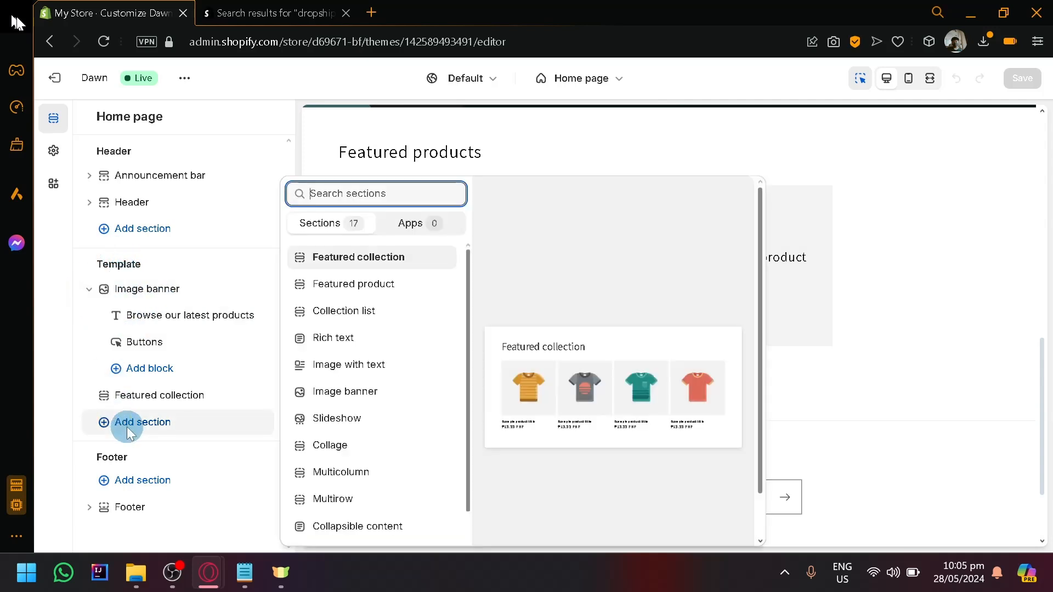
pyautogui.scroll(-3, 419, 258)
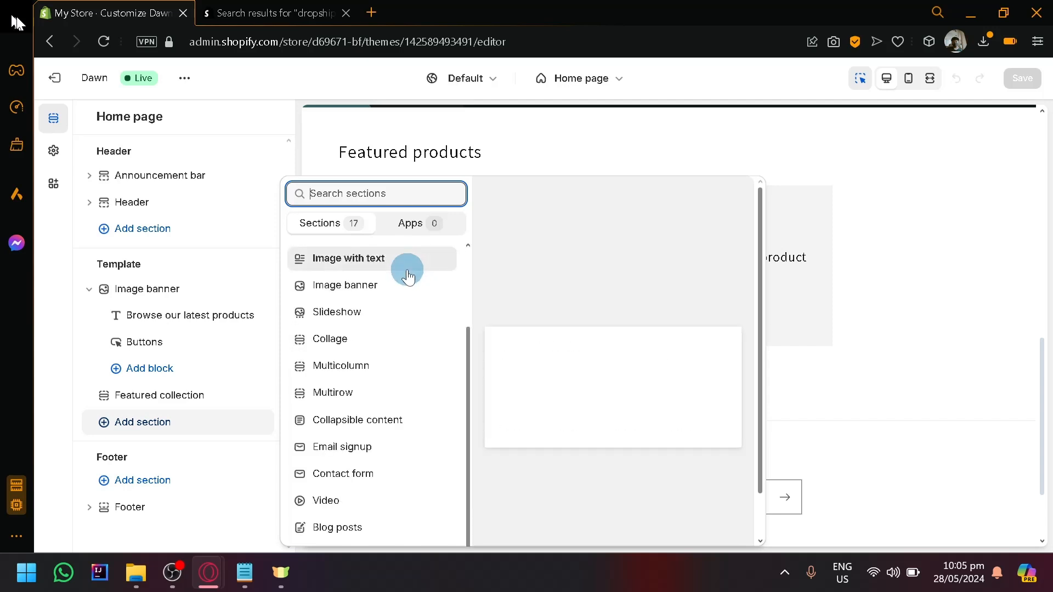
pyautogui.scroll(3, 380, 335)
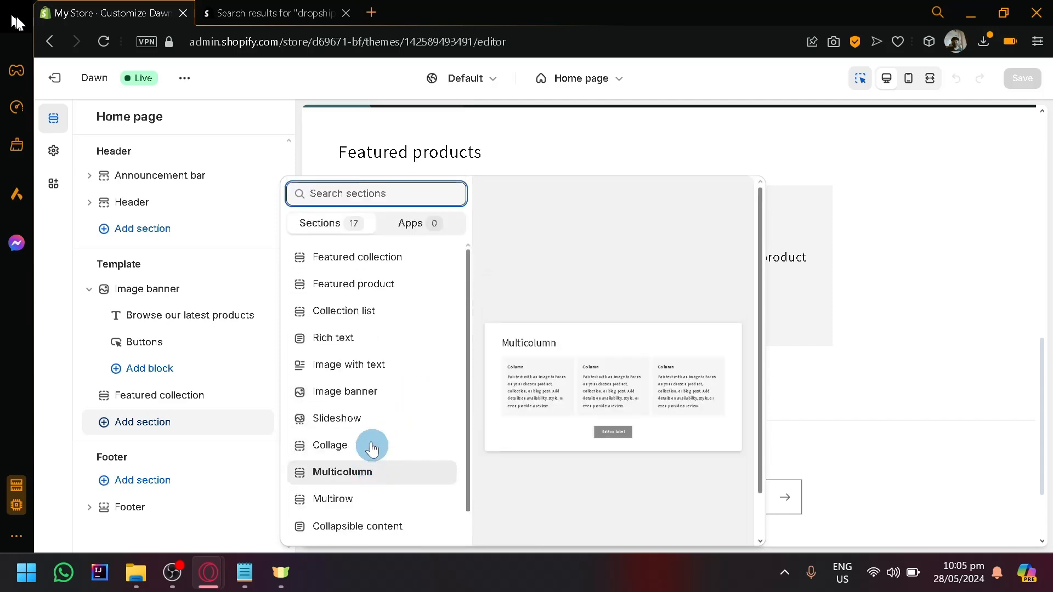
pyautogui.click(372, 447)
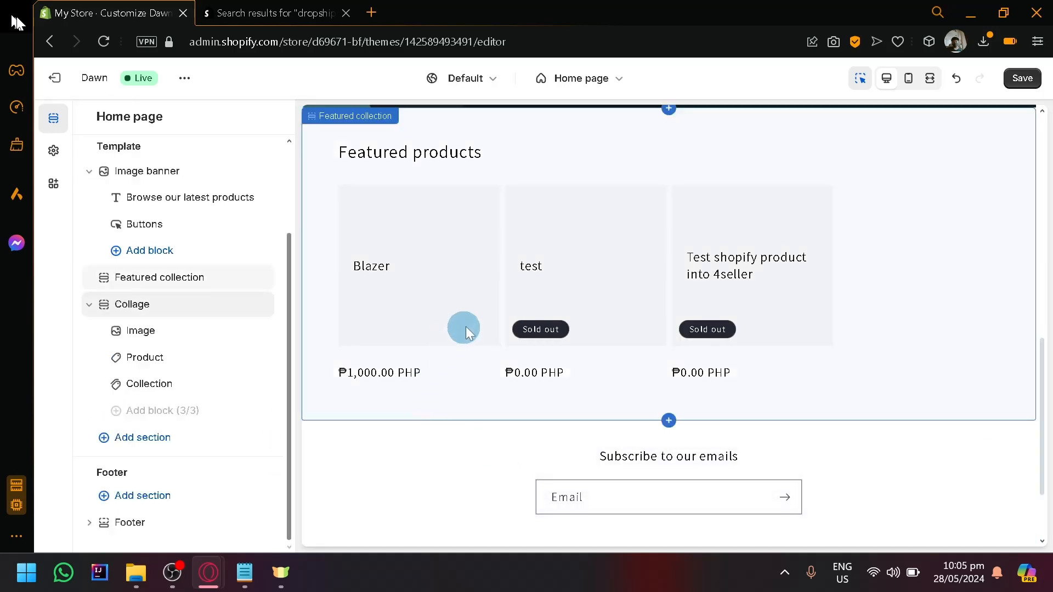
pyautogui.scroll(1, 609, 304)
pyautogui.scroll(-3, 577, 355)
pyautogui.scroll(1, 819, 278)
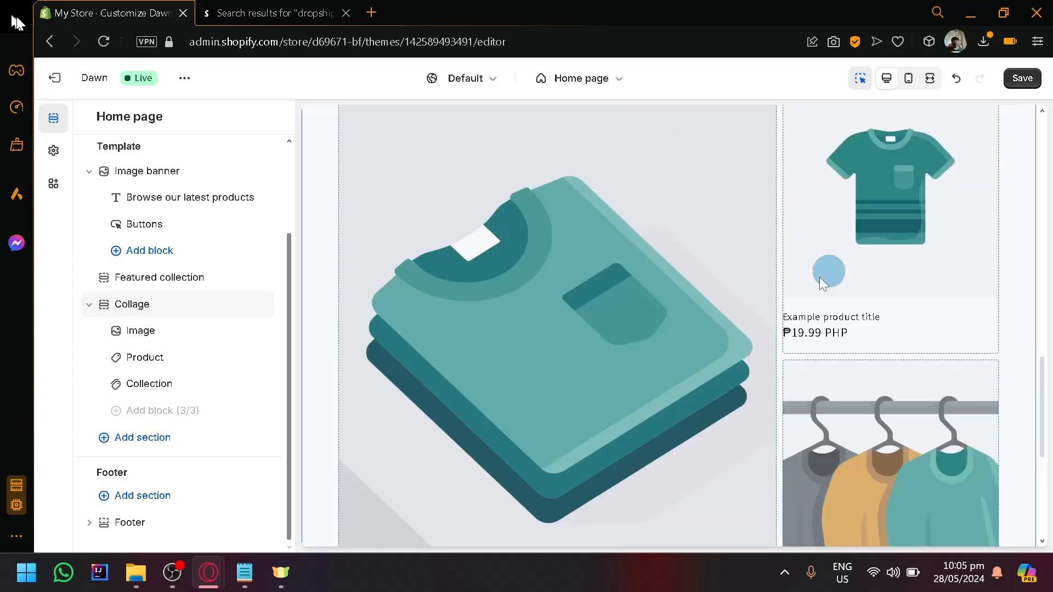
# Step: Inspect the settings of the collage's image and product blocks, including the list of products available for the product block
pyautogui.click(559, 307)
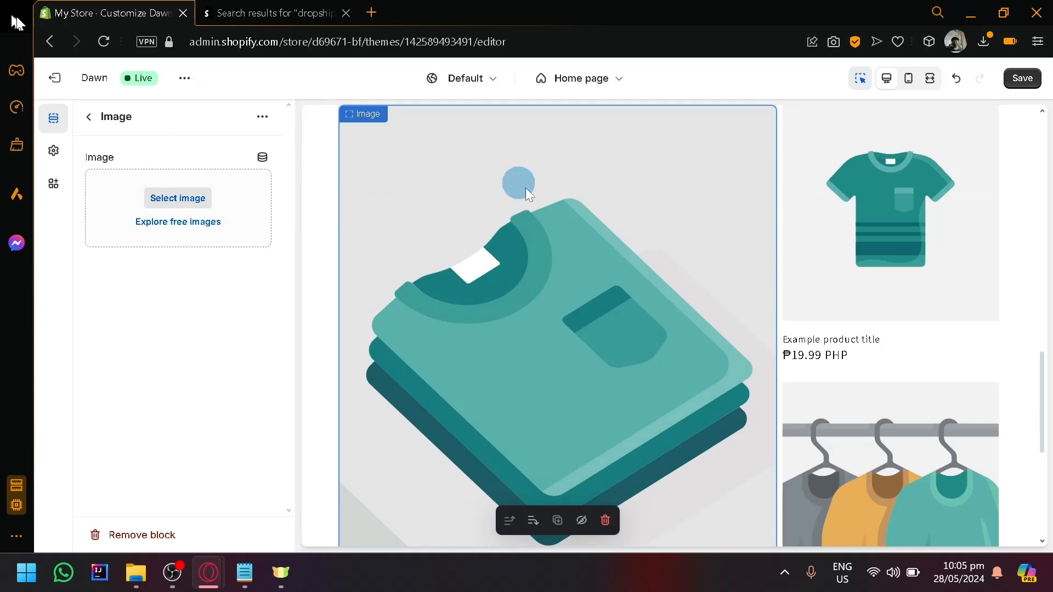
pyautogui.click(845, 179)
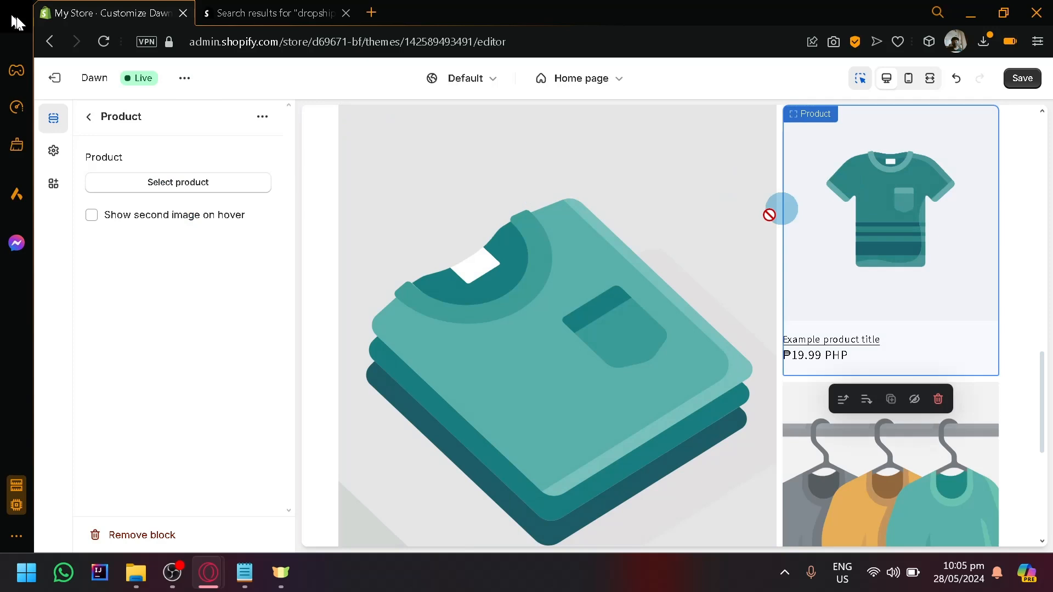
pyautogui.click(226, 182)
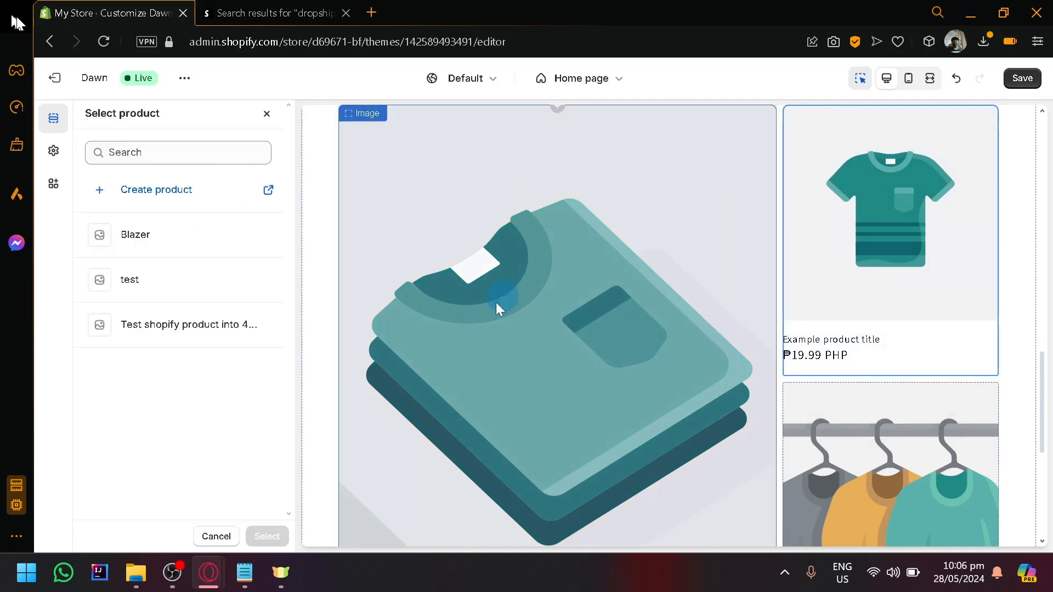
pyautogui.scroll(2, 514, 293)
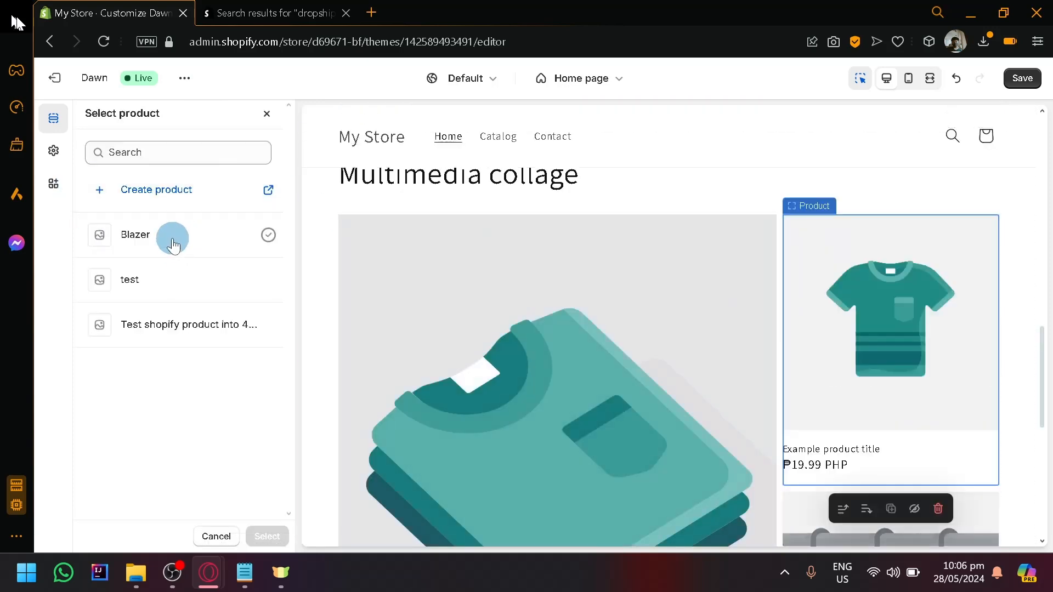
pyautogui.scroll(-5, 726, 287)
pyautogui.scroll(2, 822, 340)
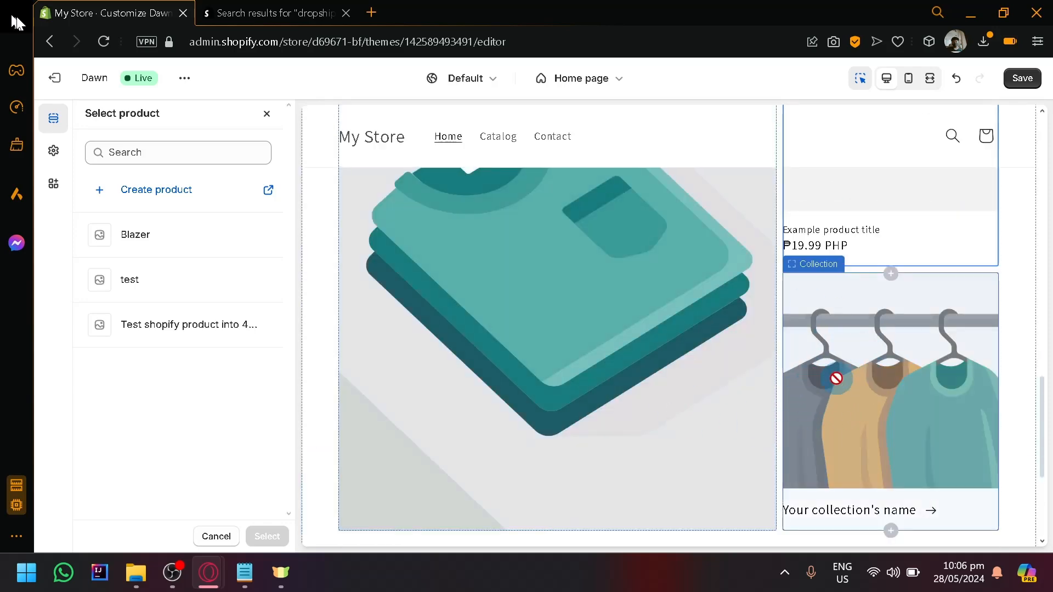
# Step: Assign the Summer collection to the collage's collection block
pyautogui.click(836, 378)
pyautogui.scroll(5, 808, 348)
pyautogui.scroll(-4, 823, 362)
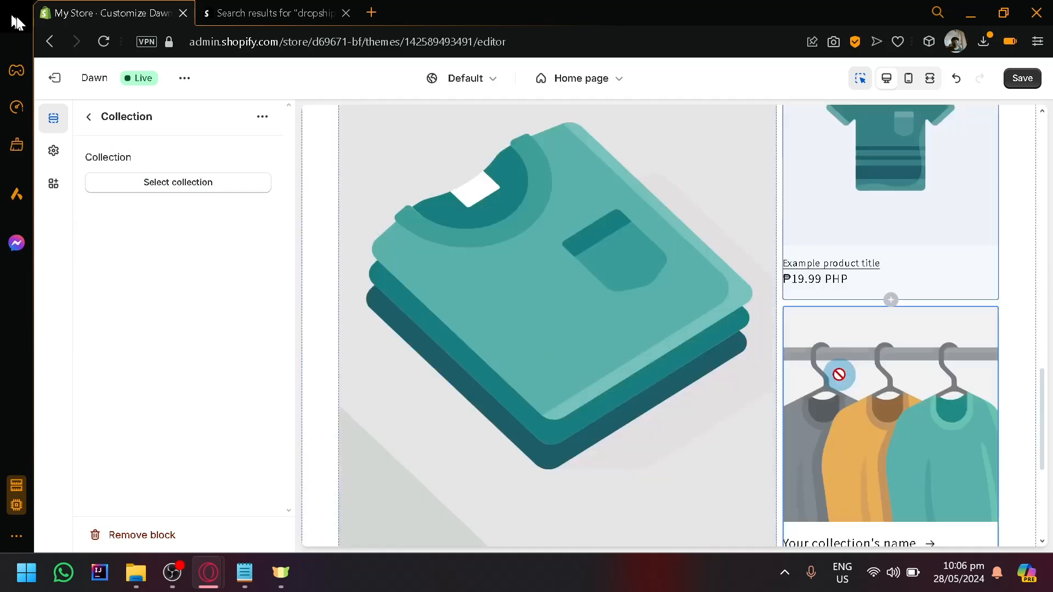
pyautogui.click(172, 190)
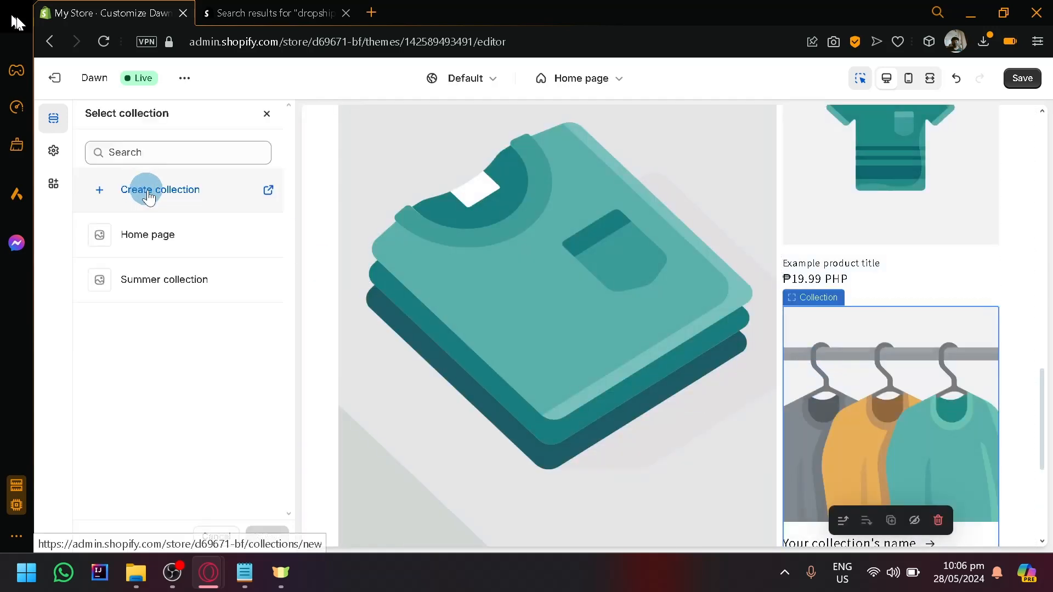
pyautogui.click(175, 294)
pyautogui.click(266, 536)
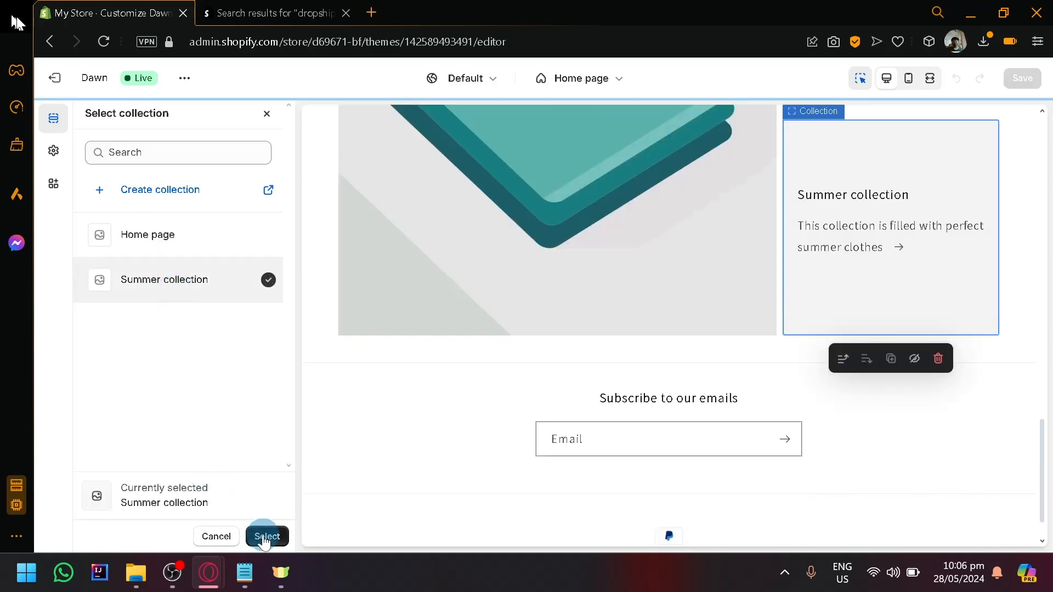
pyautogui.scroll(2, 390, 350)
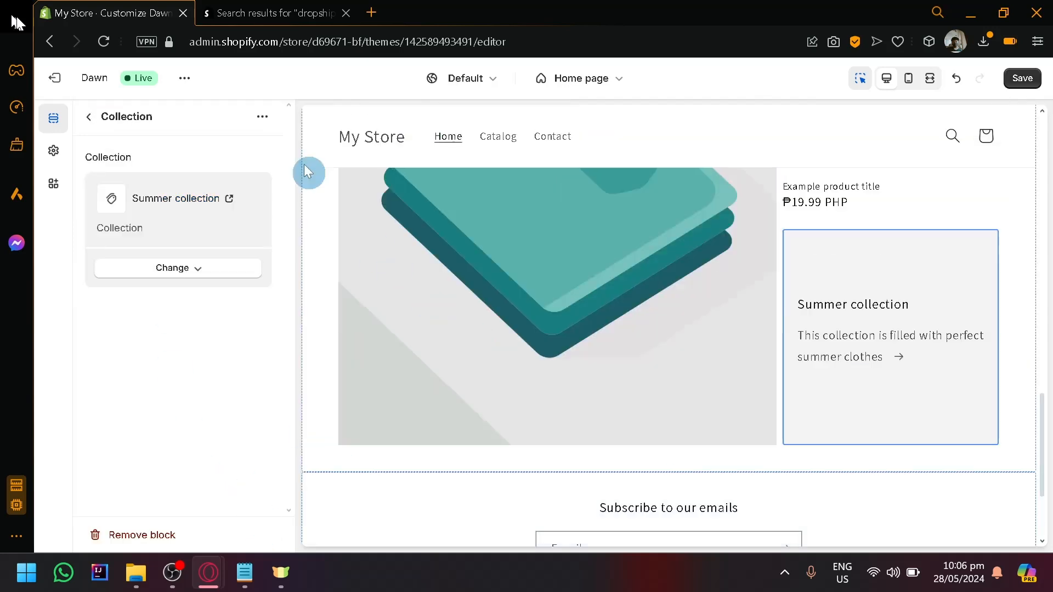
# Step: Review the sections that can be added to the home page template below the collage
pyautogui.click(87, 115)
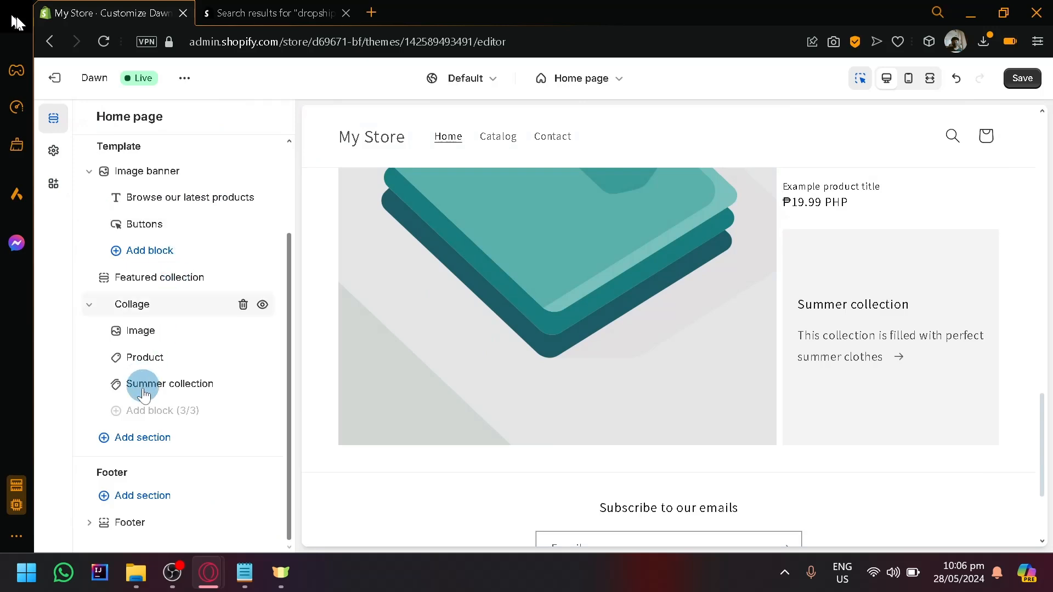
pyautogui.click(142, 438)
pyautogui.click(349, 283)
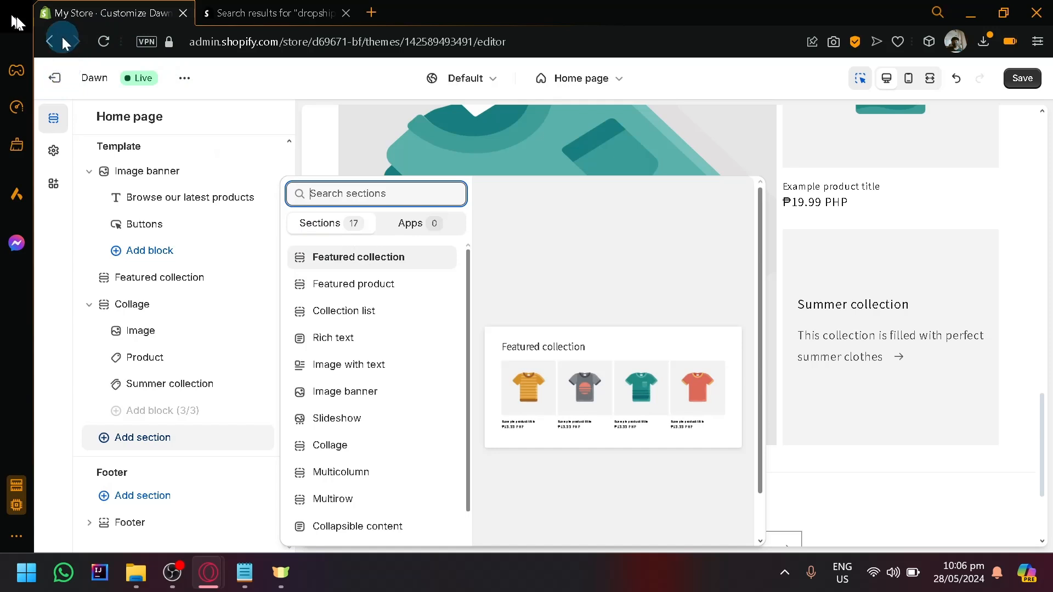
# Step: Exit the Dawn theme editor and discard the unsaved home page changes
pyautogui.click(57, 78)
pyautogui.click(55, 83)
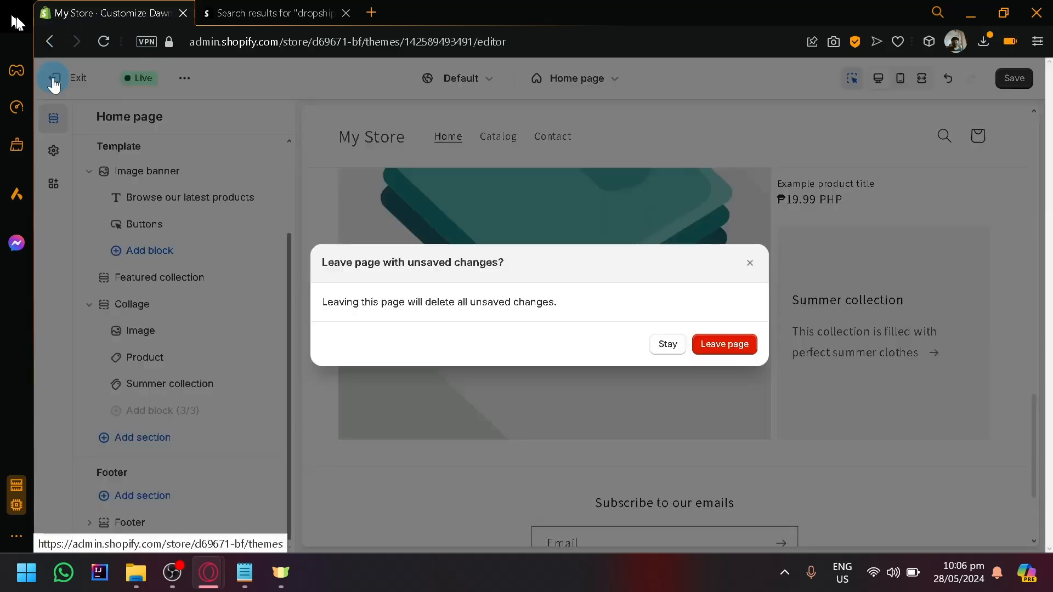
pyautogui.click(719, 347)
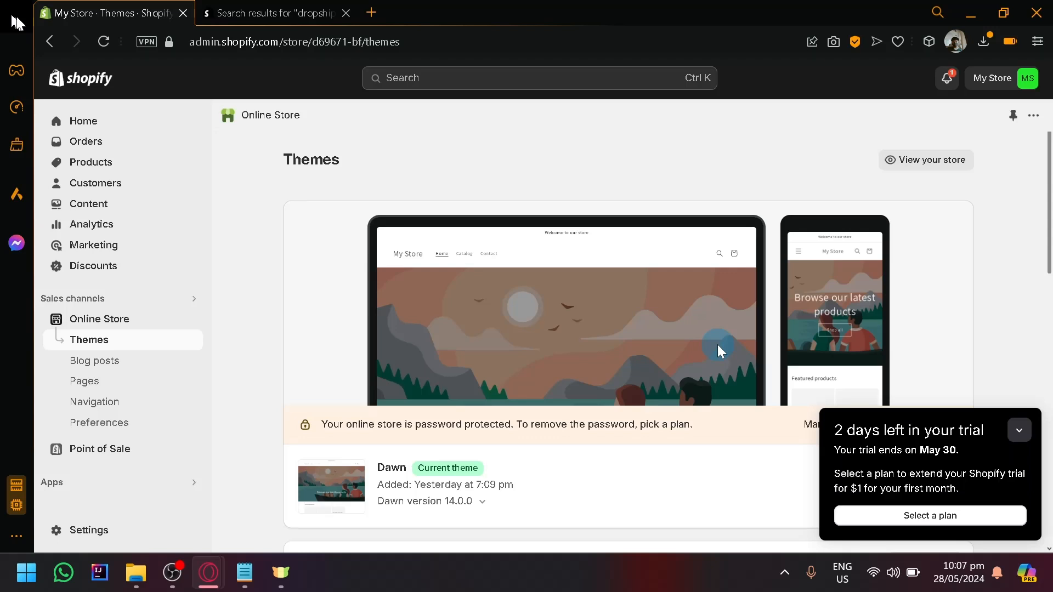
# Step: Open the plan selection from the trial notice and compare the Basic, Shopify, Advanced and Plus plans' prices and features
pyautogui.scroll(-12, 1022, 336)
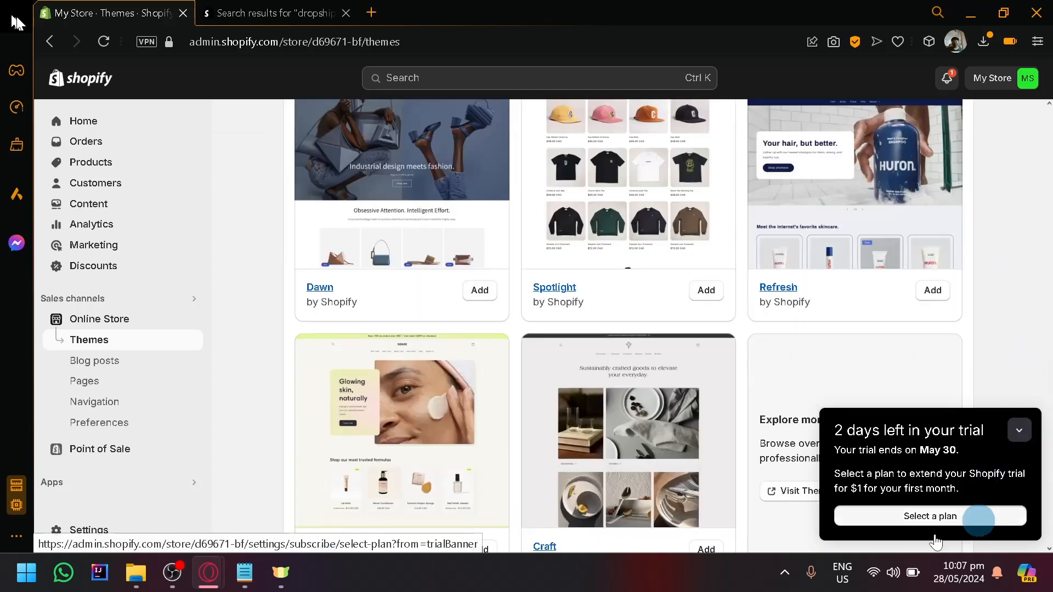
pyautogui.click(934, 518)
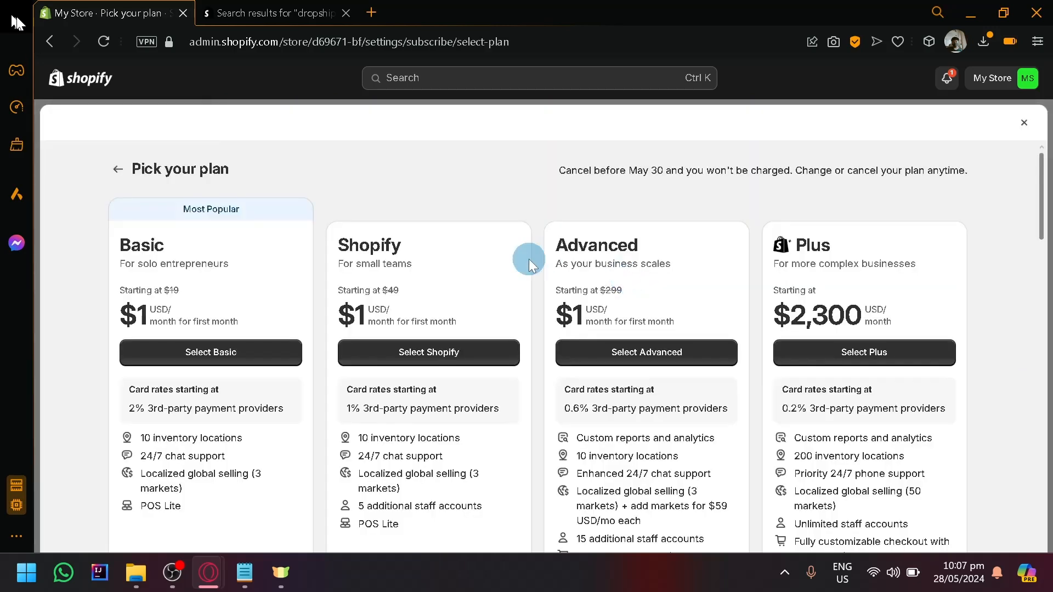
pyautogui.scroll(-2, 426, 271)
pyautogui.scroll(2, 426, 271)
pyautogui.scroll(-4, 445, 348)
pyautogui.scroll(2, 443, 348)
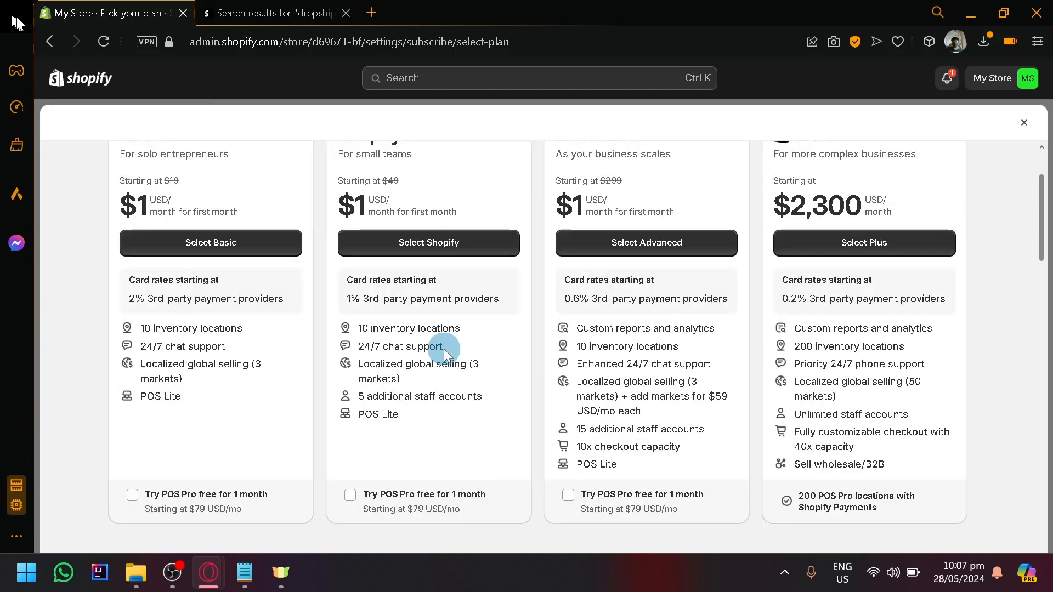
pyautogui.scroll(2, 636, 356)
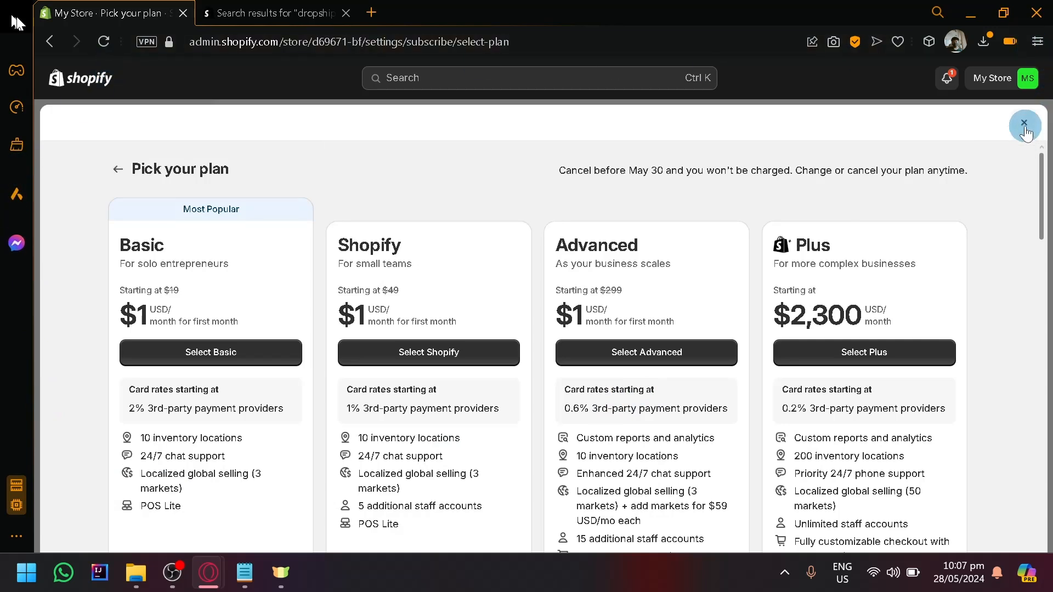
# Step: Close the plan selection without choosing a plan and collapse the trial notice
pyautogui.click(1024, 124)
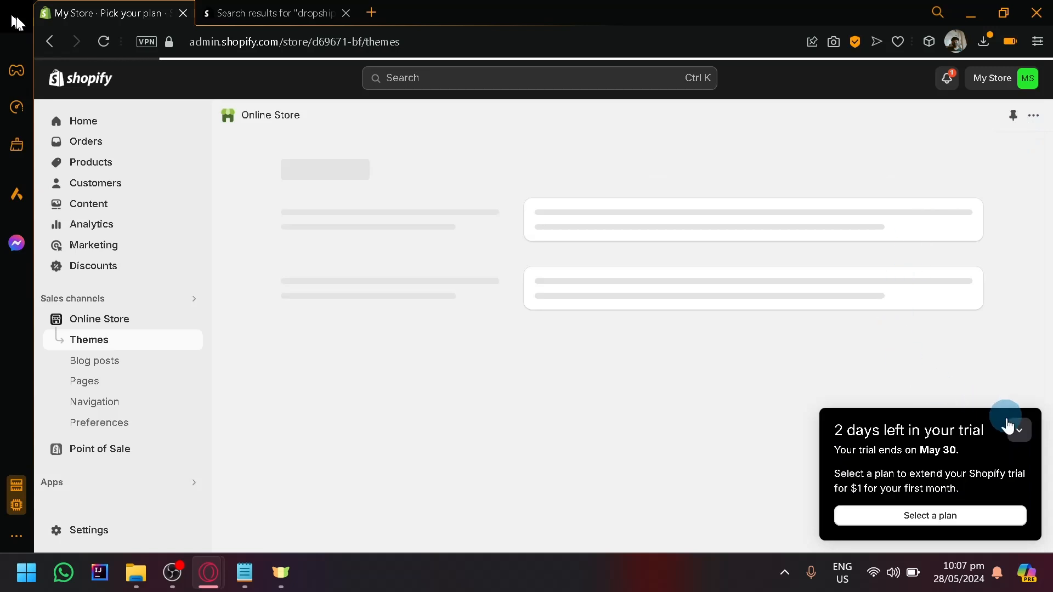
pyautogui.click(1019, 431)
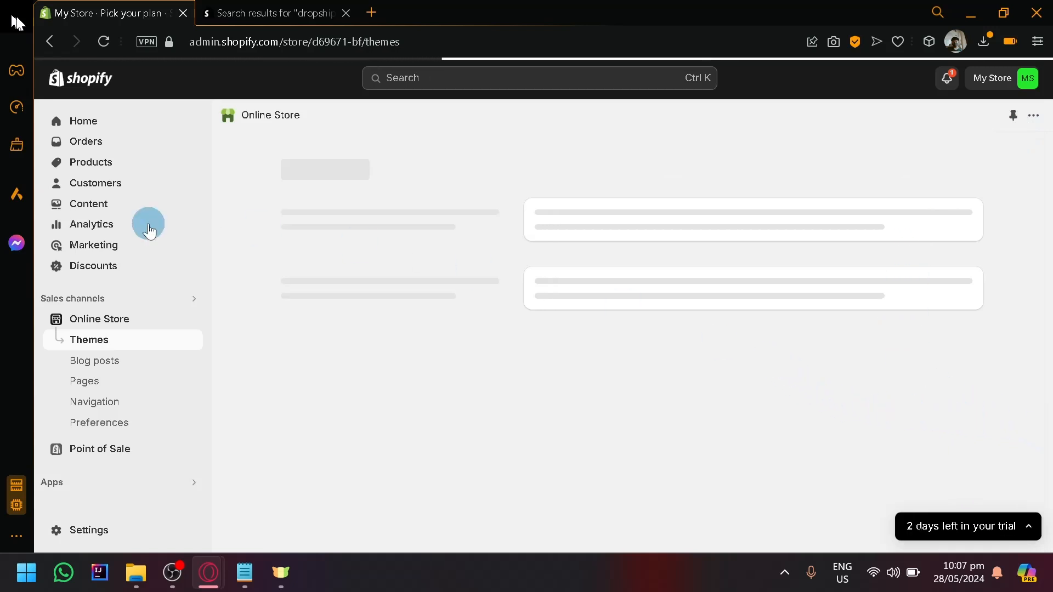